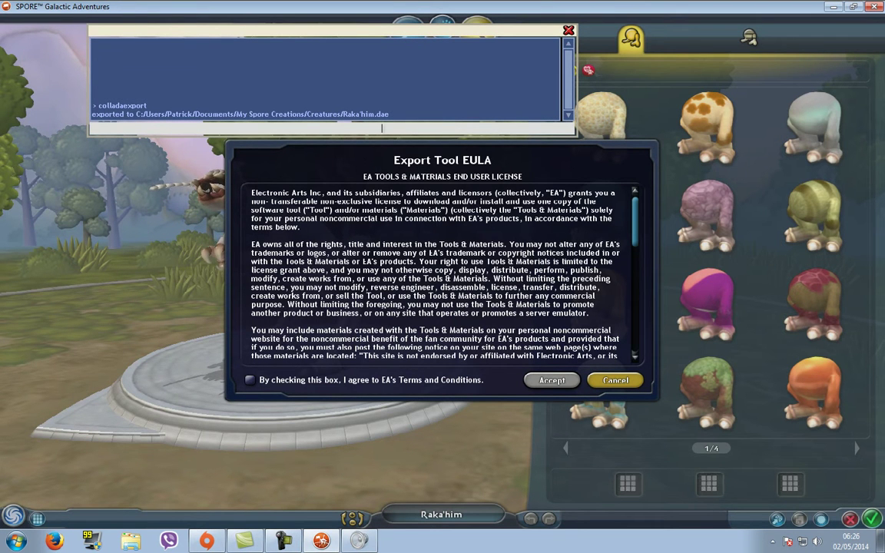
- Agree to EA's terms, accept the Export Tool EULA and close the cheat console
{"action": "left_click", "coordinate": [249, 380]}
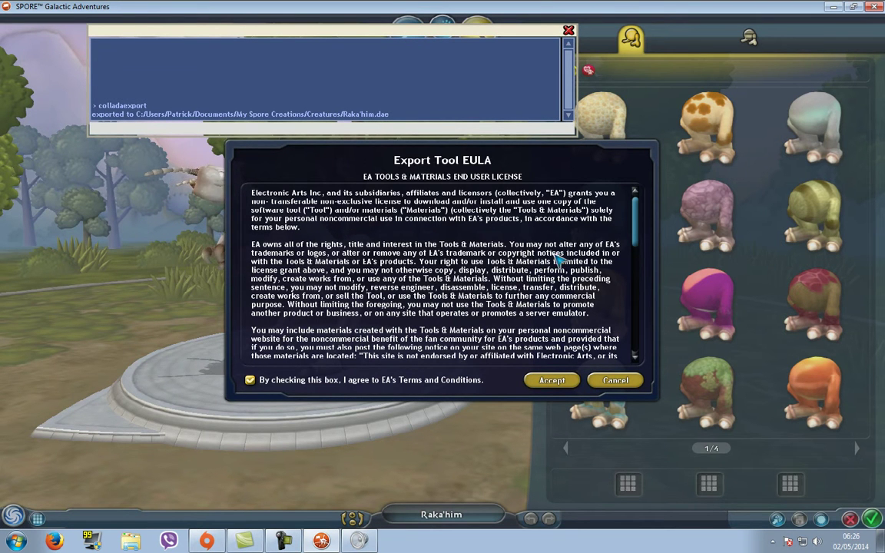
{"action": "scroll", "coordinate": [576, 238], "scroll_direction": "down", "scroll_amount": 10}
{"action": "scroll", "coordinate": [638, 330], "scroll_direction": "down", "scroll_amount": 2}
{"action": "scroll", "coordinate": [637, 301], "scroll_direction": "up", "scroll_amount": 12}
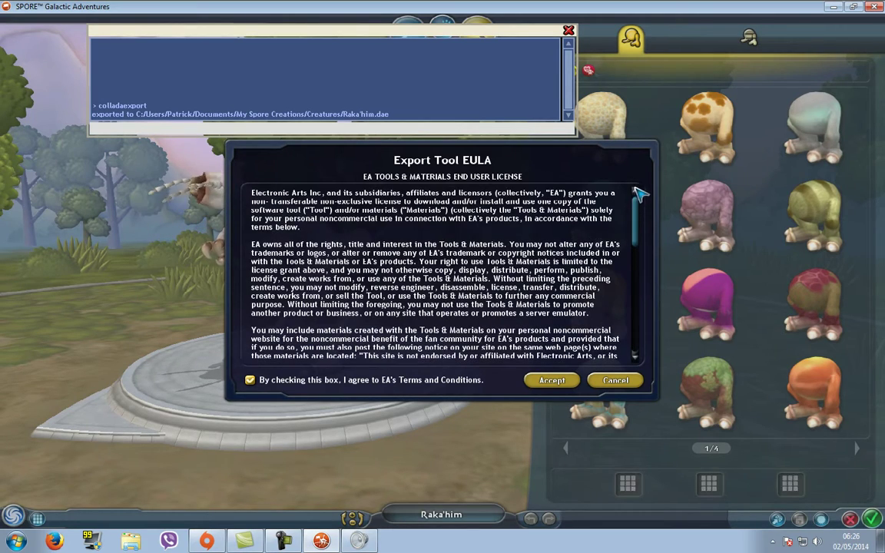
{"action": "left_click", "coordinate": [548, 381]}
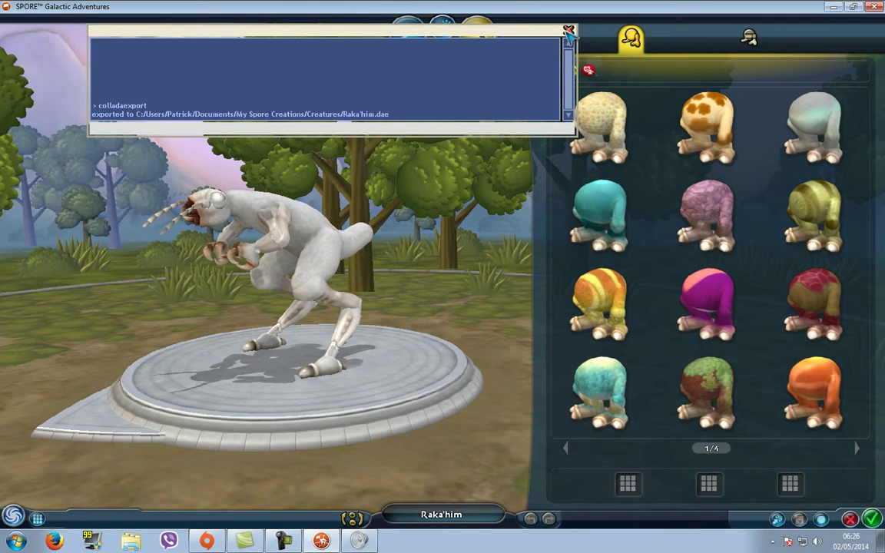
{"action": "left_click", "coordinate": [568, 31]}
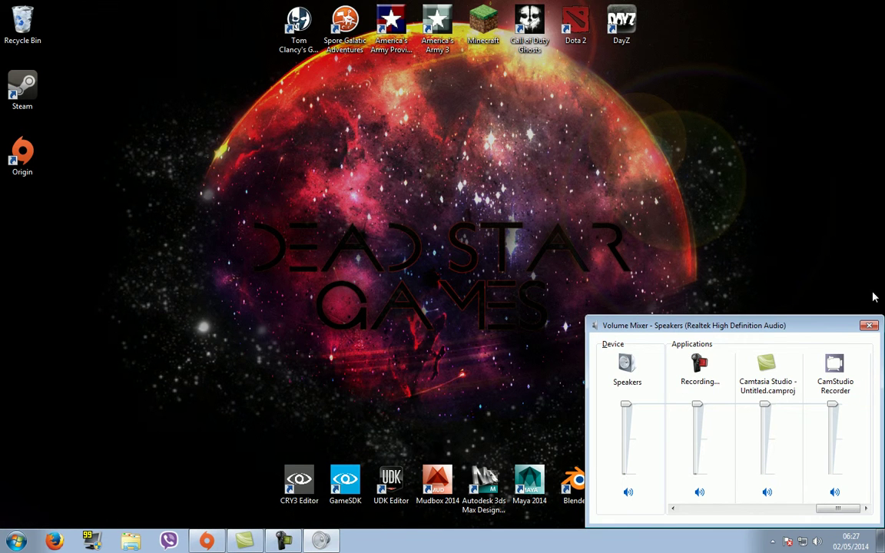
- Switch to 3ds Max Design from the desktop, closing the volume mixer and the welcome screen
{"action": "left_click", "coordinate": [869, 327]}
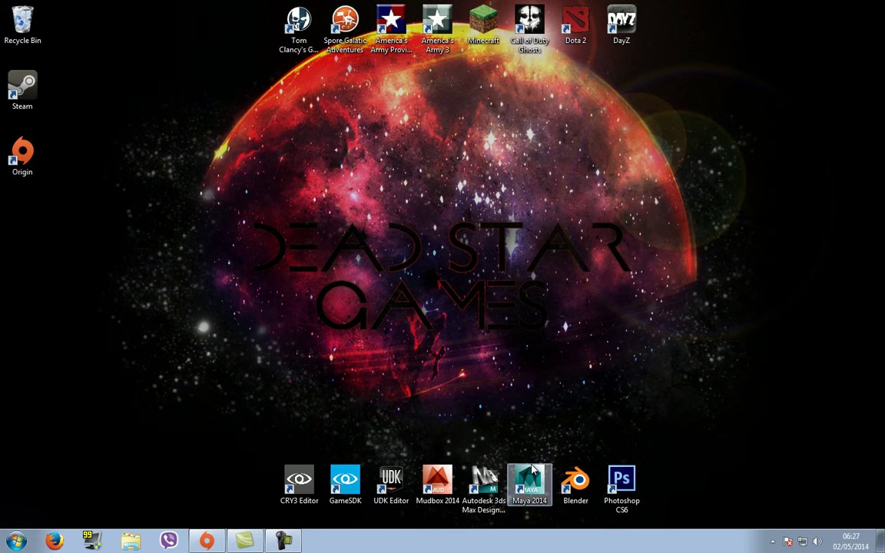
{"action": "double_click", "coordinate": [492, 480]}
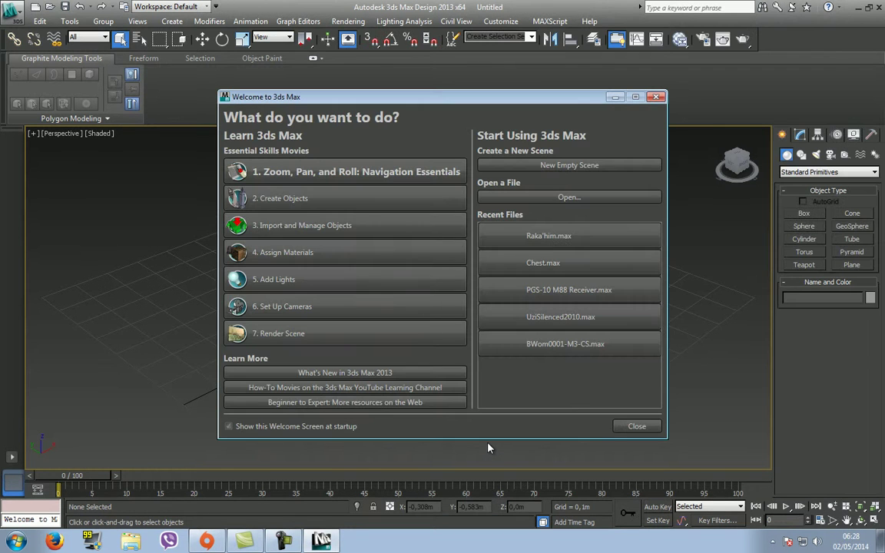
{"action": "left_click", "coordinate": [656, 98]}
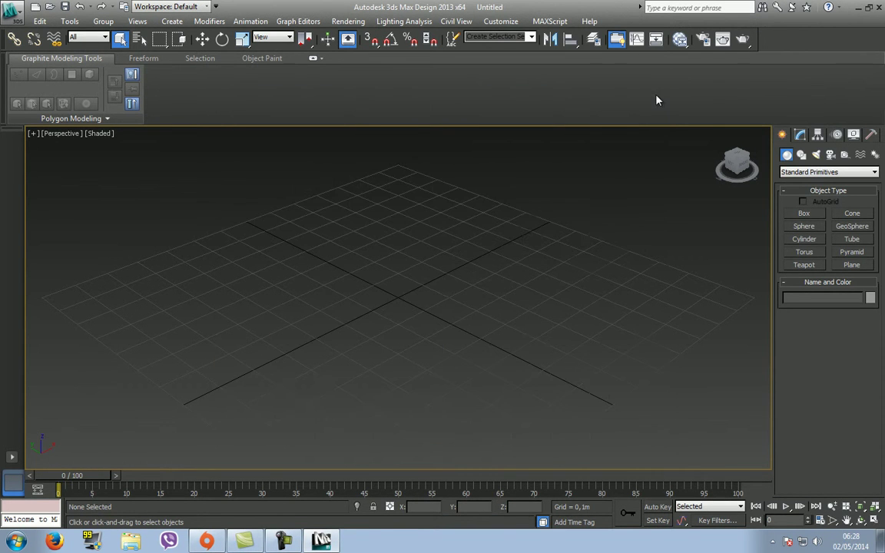
- Choose Raka'him.dae from the My Spore Creations\Creatures folder as the file to import
{"action": "left_click", "coordinate": [13, 14]}
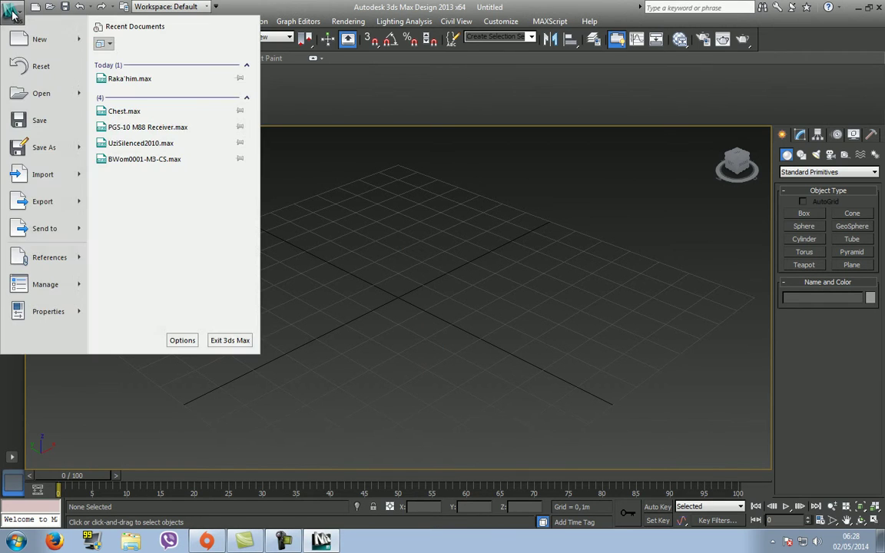
{"action": "left_click", "coordinate": [59, 182]}
{"action": "left_click", "coordinate": [184, 49]}
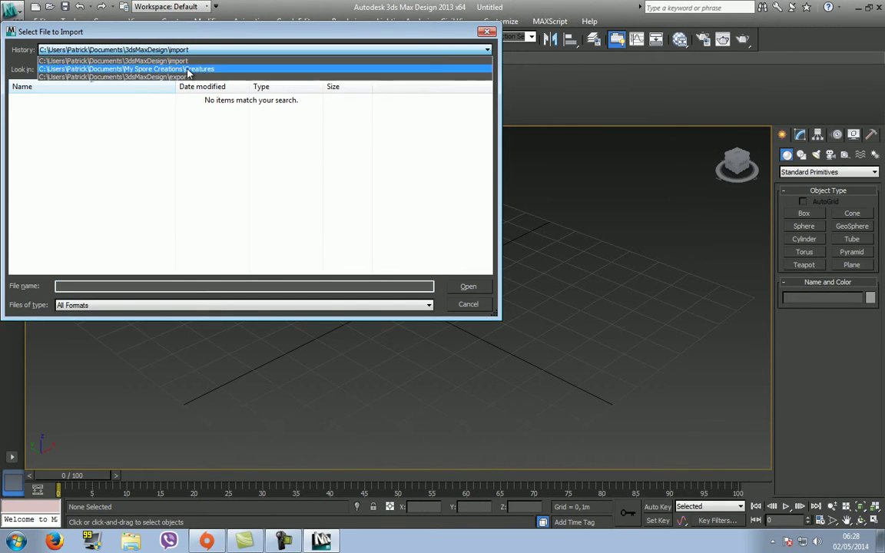
{"action": "left_click", "coordinate": [188, 69]}
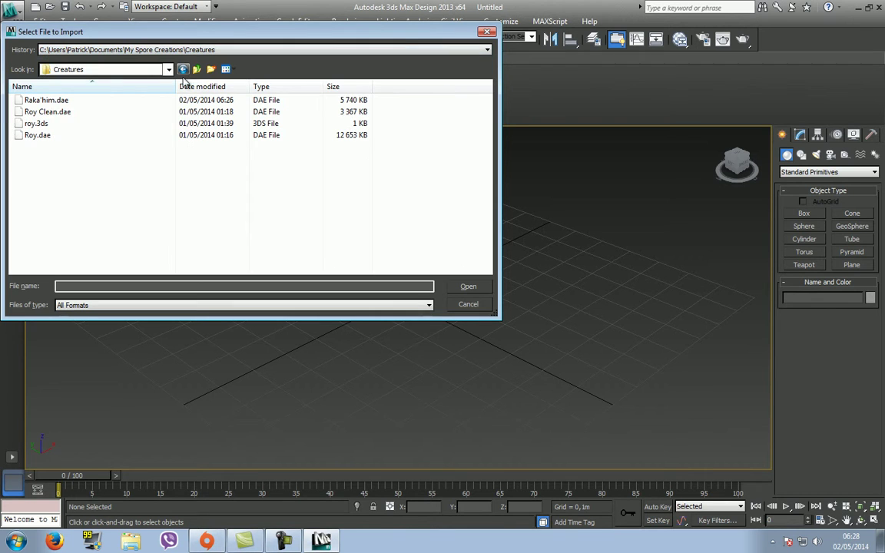
{"action": "left_click", "coordinate": [53, 103]}
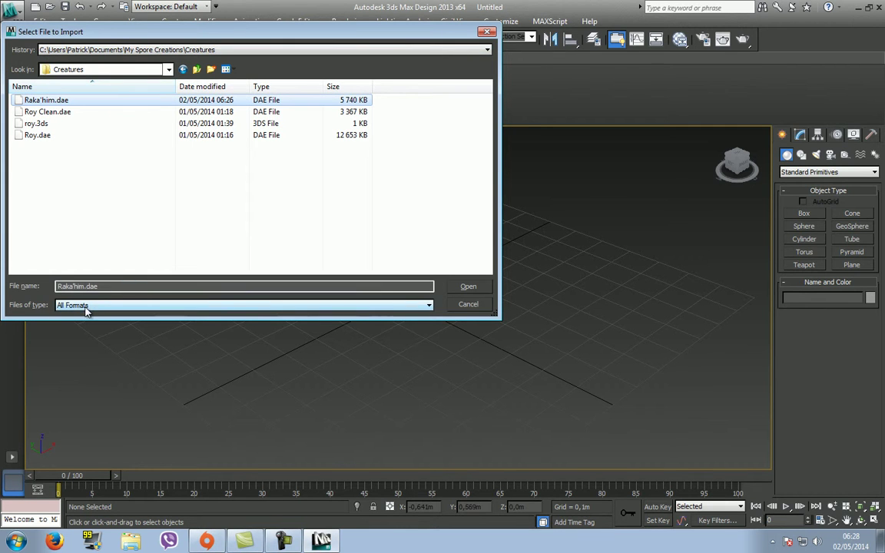
{"action": "left_click", "coordinate": [470, 286]}
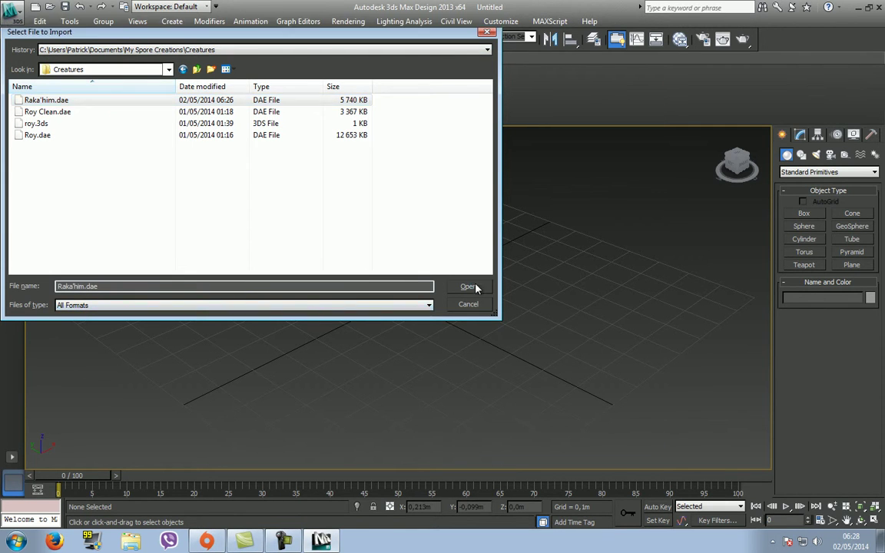
- Examine the FBX import options, covering file content, geometry, file statistics and available presets
{"action": "left_click", "coordinate": [411, 218]}
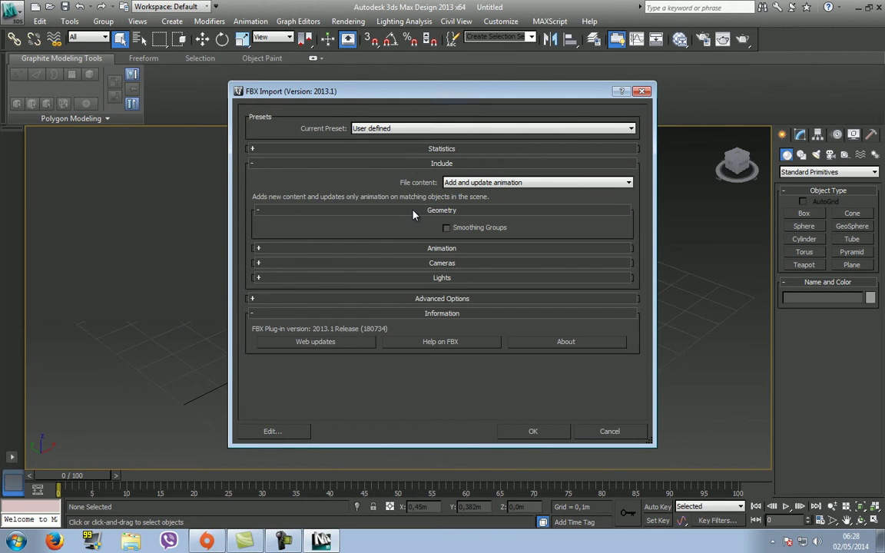
{"action": "left_click", "coordinate": [421, 210]}
{"action": "left_click", "coordinate": [467, 182]}
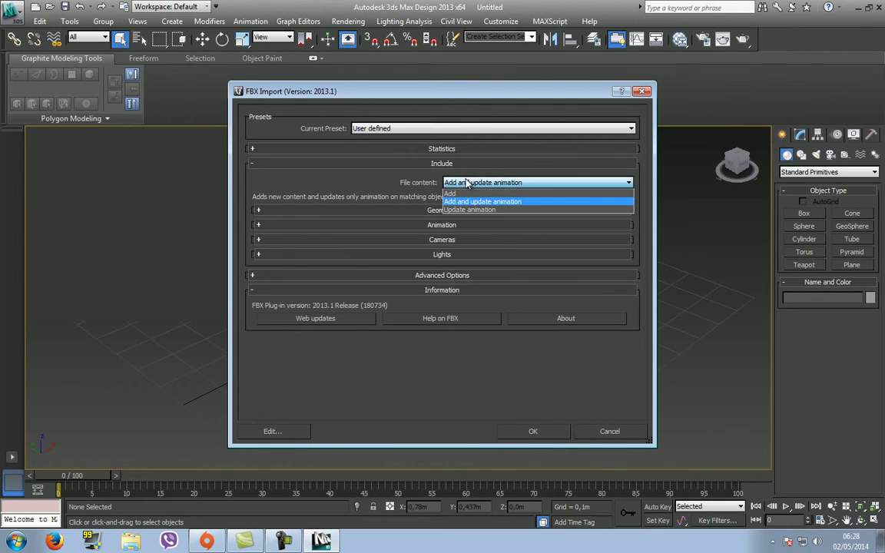
{"action": "left_click", "coordinate": [421, 182]}
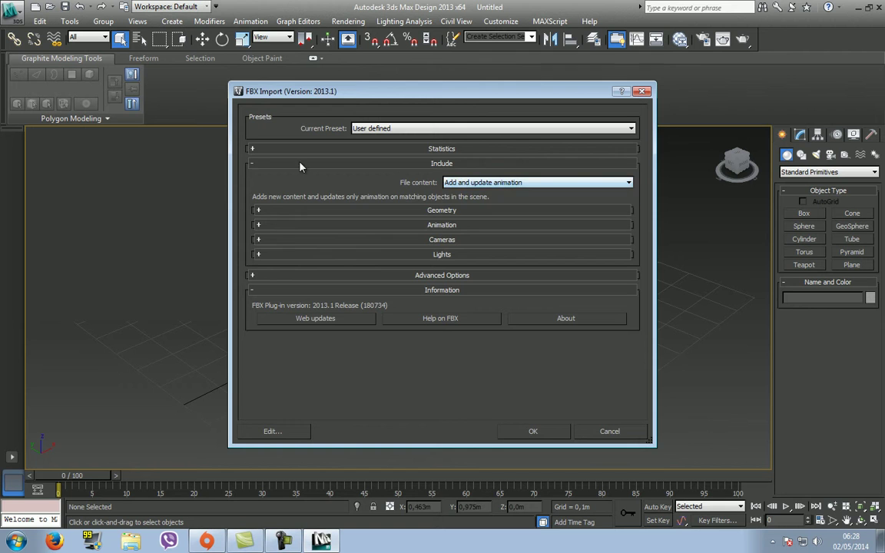
{"action": "left_click", "coordinate": [265, 164]}
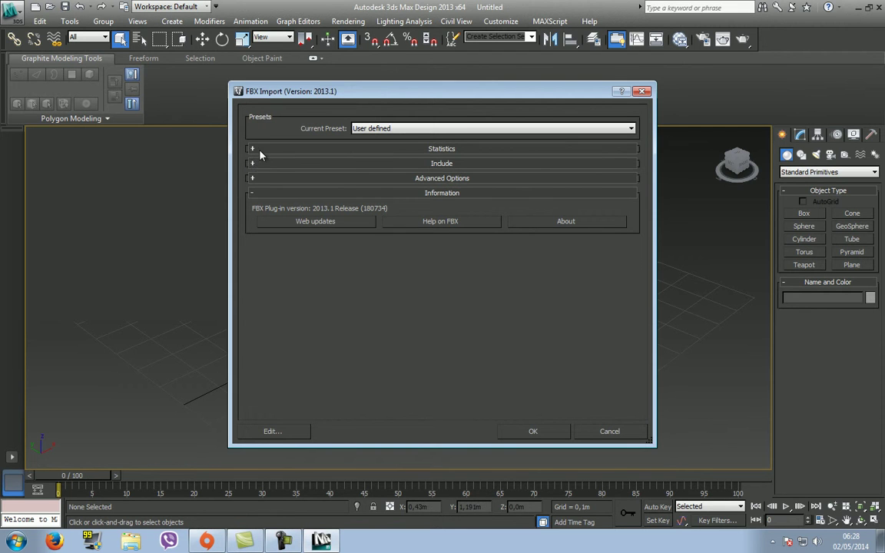
{"action": "left_click", "coordinate": [256, 151]}
{"action": "left_click", "coordinate": [258, 151]}
{"action": "left_click", "coordinate": [382, 129]}
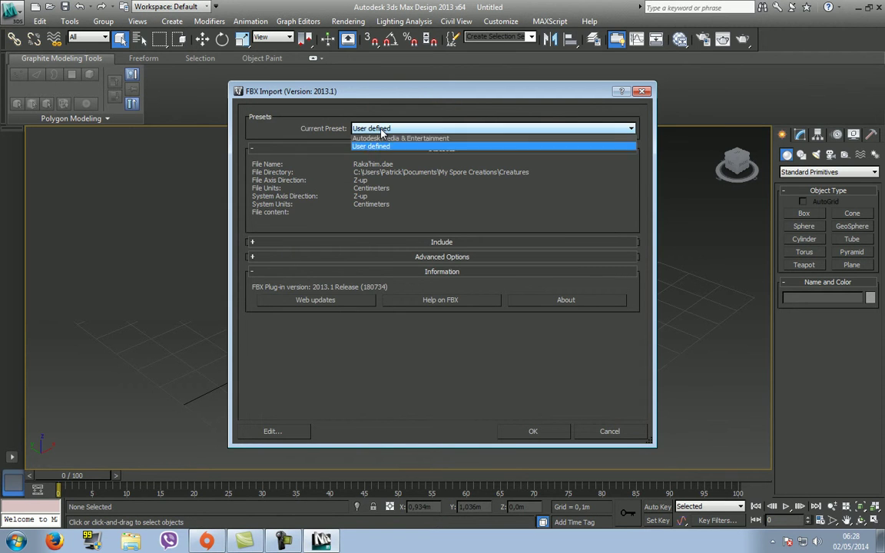
{"action": "left_click", "coordinate": [382, 129]}
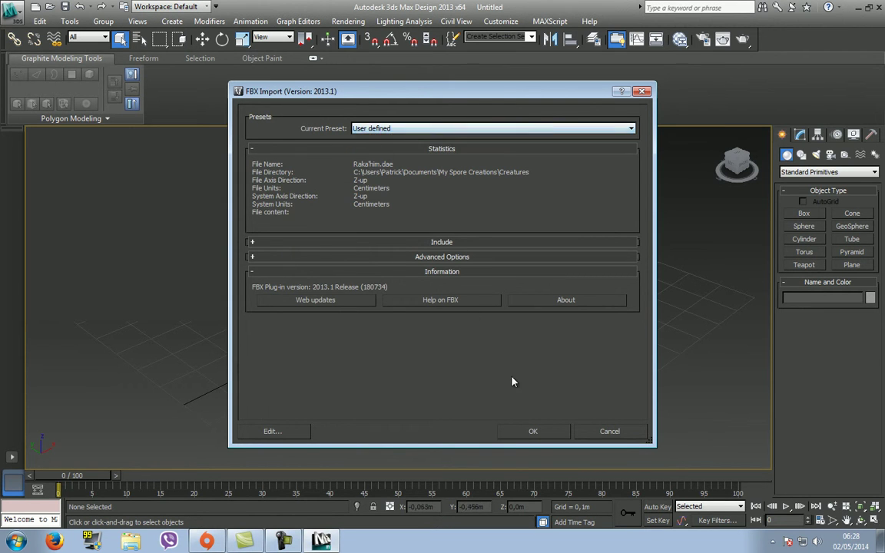
- Import the creature with the User defined preset, dismiss the import warnings and clear the selection
{"action": "left_click", "coordinate": [541, 431]}
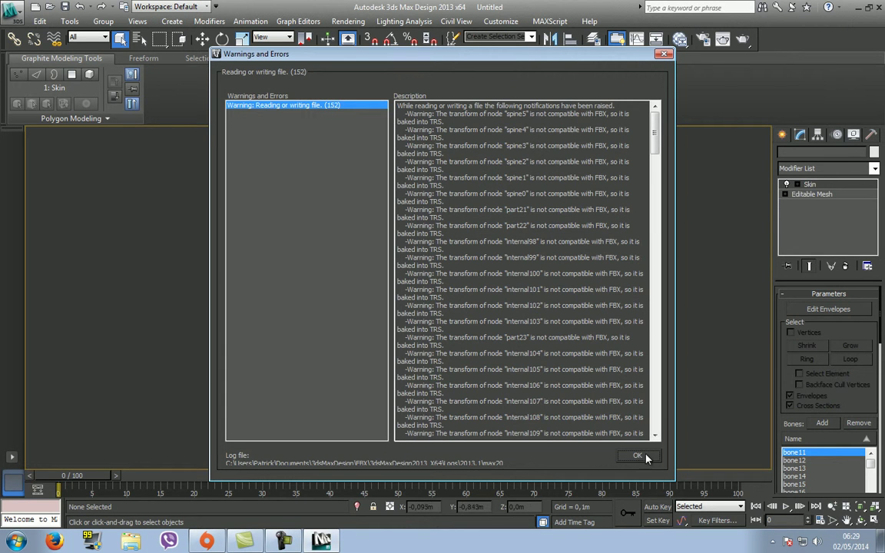
{"action": "left_click", "coordinate": [638, 456]}
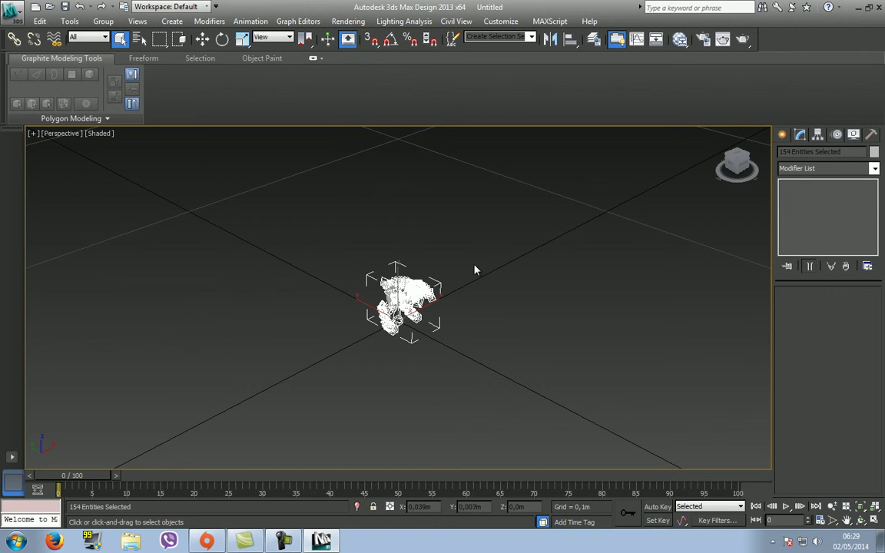
{"action": "left_click", "coordinate": [490, 283]}
{"action": "key", "text": "z"}
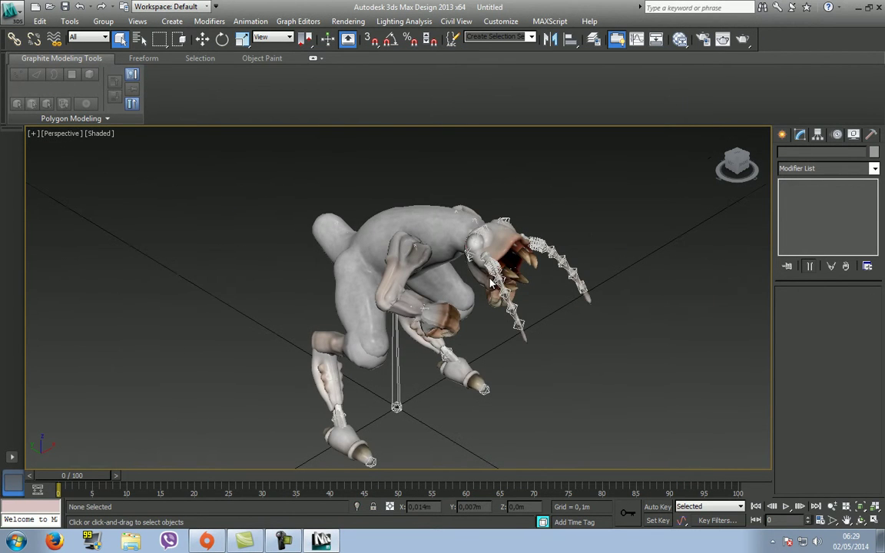
- Hide the viewport grid and examine the imported creature's mesh and bones from several sides
{"action": "key", "text": "g"}
{"action": "middle_click_drag", "start_coordinate": [624, 245], "coordinate": [546, 225], "text": "alt"}
{"action": "scroll", "coordinate": [547, 224], "scroll_direction": "down", "scroll_amount": 5}
{"action": "scroll", "coordinate": [547, 221], "scroll_direction": "up", "scroll_amount": 5}
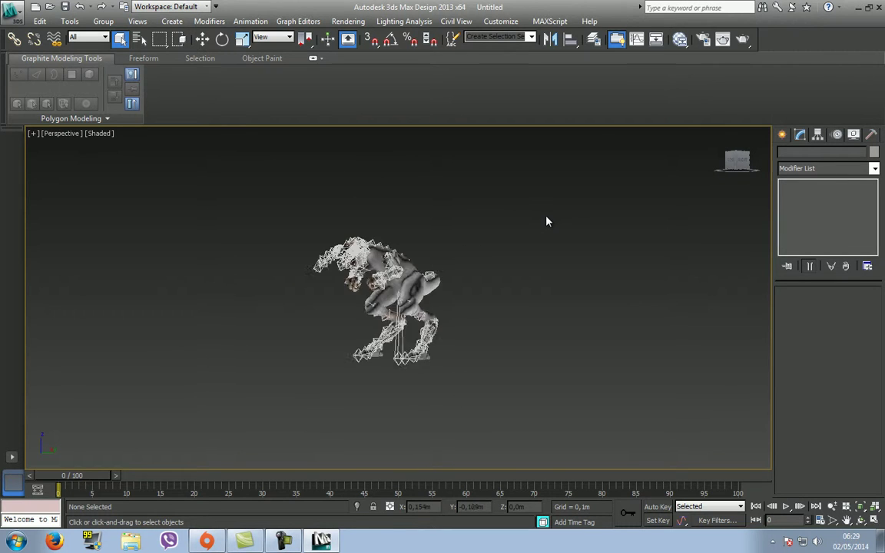
{"action": "scroll", "coordinate": [547, 221], "scroll_direction": "down", "scroll_amount": 2}
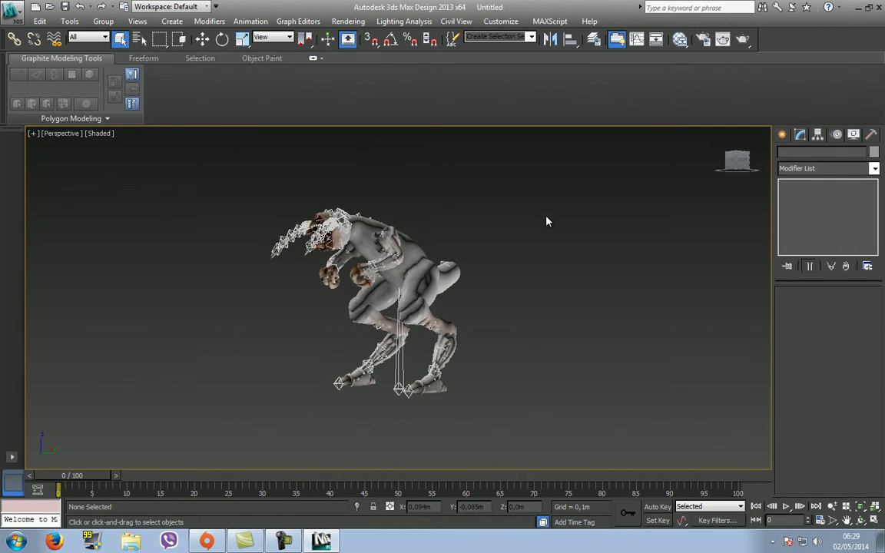
{"action": "scroll", "coordinate": [547, 221], "scroll_direction": "up", "scroll_amount": 5}
{"action": "scroll", "coordinate": [547, 221], "scroll_direction": "down", "scroll_amount": 3}
{"action": "middle_click_drag", "start_coordinate": [547, 222], "coordinate": [418, 233], "text": "alt"}
{"action": "middle_click_drag", "start_coordinate": [334, 232], "coordinate": [312, 373], "text": "alt"}
{"action": "left_click", "coordinate": [311, 374]}
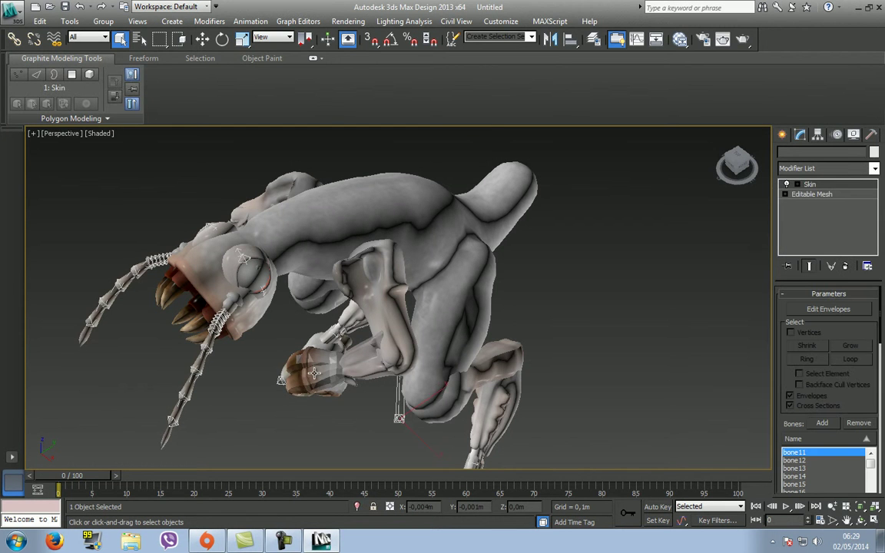
{"action": "middle_click_drag", "start_coordinate": [557, 306], "coordinate": [450, 259], "text": "alt"}
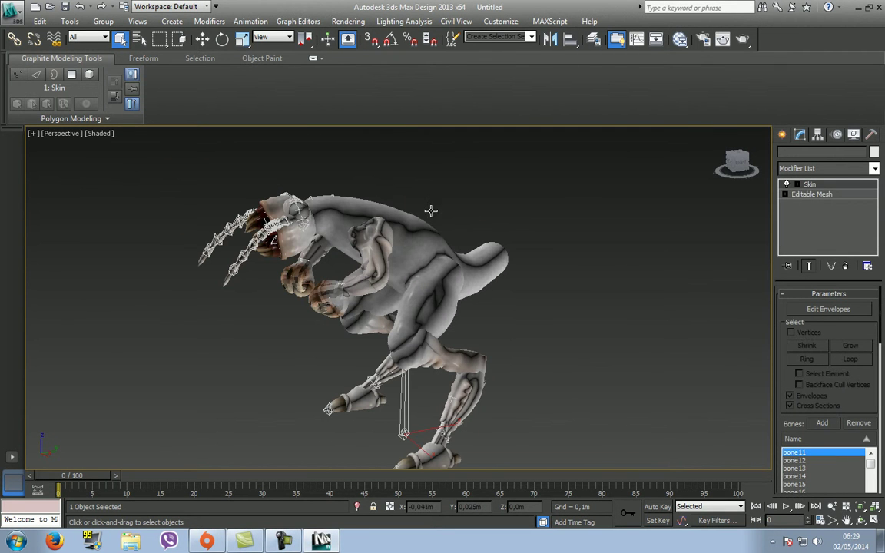
- Export the scene in gw::OBJ-Exporter format as Raka'him.obj in the export folder, replacing the existing file
{"action": "left_click", "coordinate": [13, 12]}
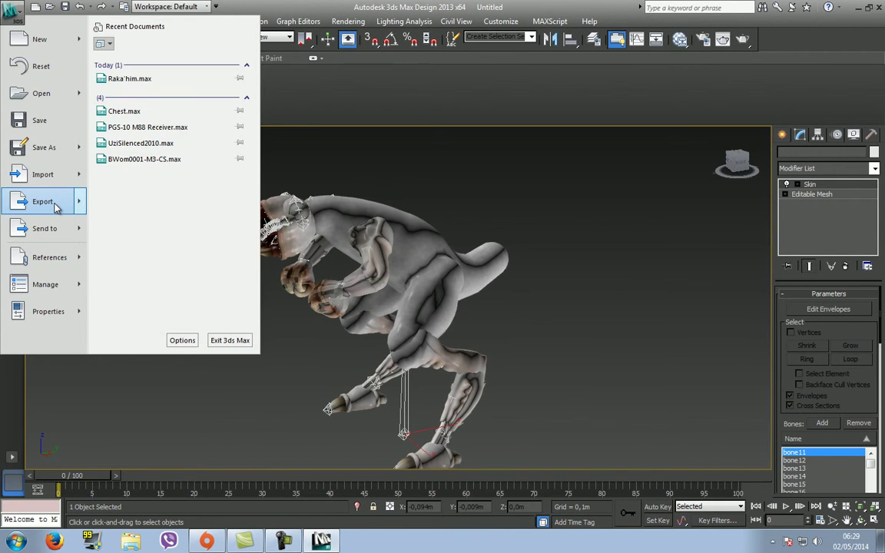
{"action": "mouse_move", "coordinate": [56, 206]}
{"action": "left_click", "coordinate": [176, 63]}
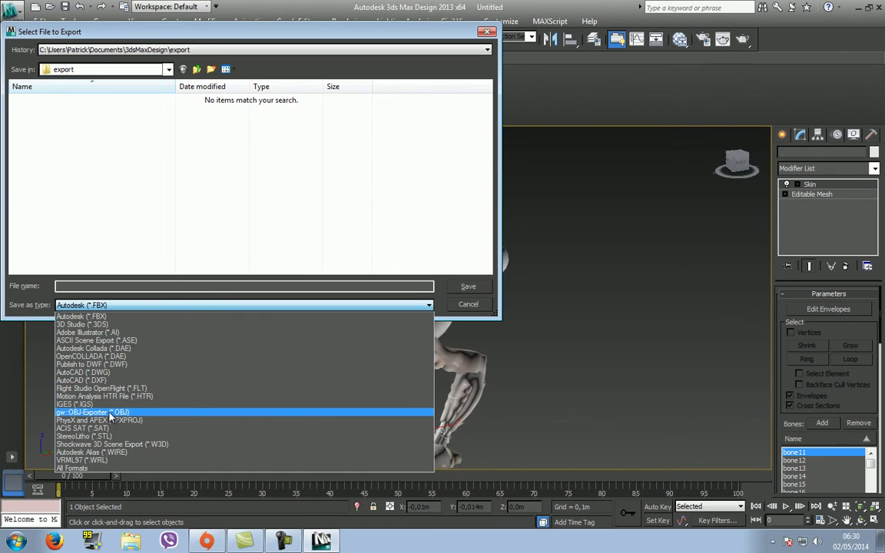
{"action": "left_click", "coordinate": [111, 413]}
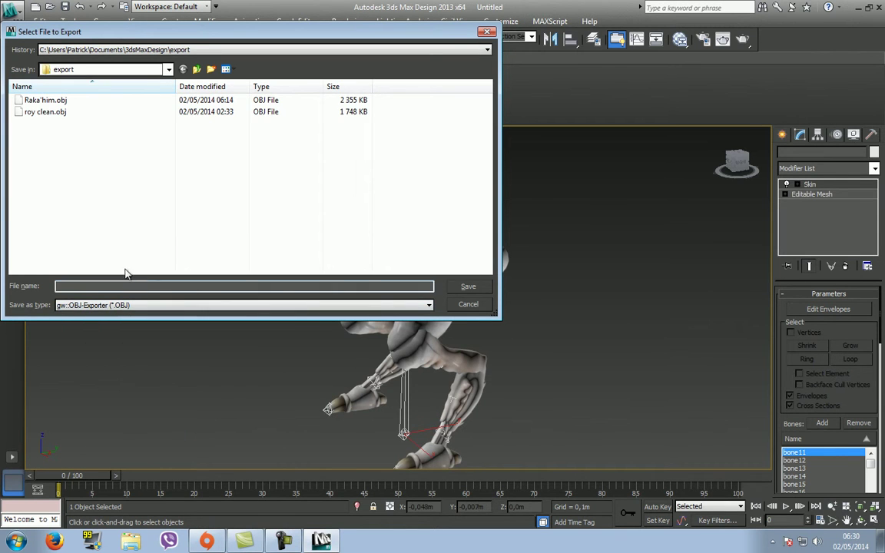
{"action": "left_click", "coordinate": [58, 102]}
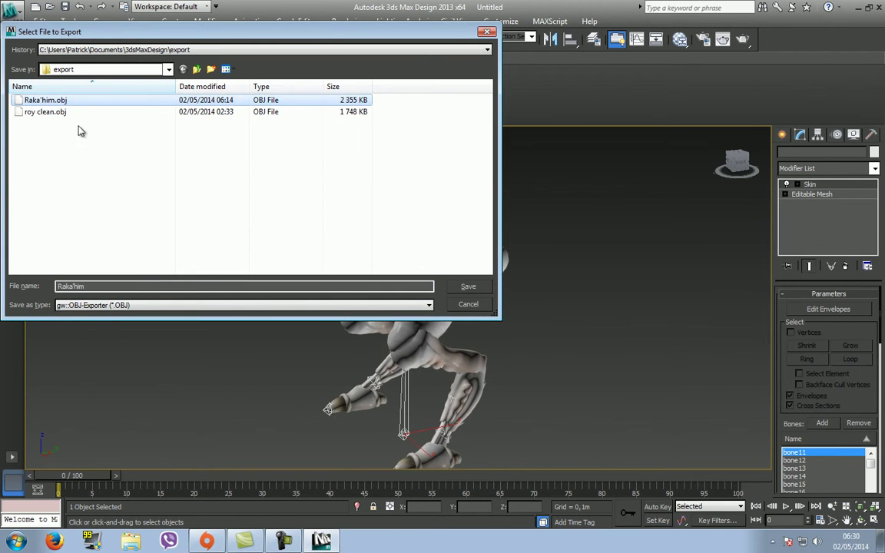
{"action": "left_click", "coordinate": [470, 288]}
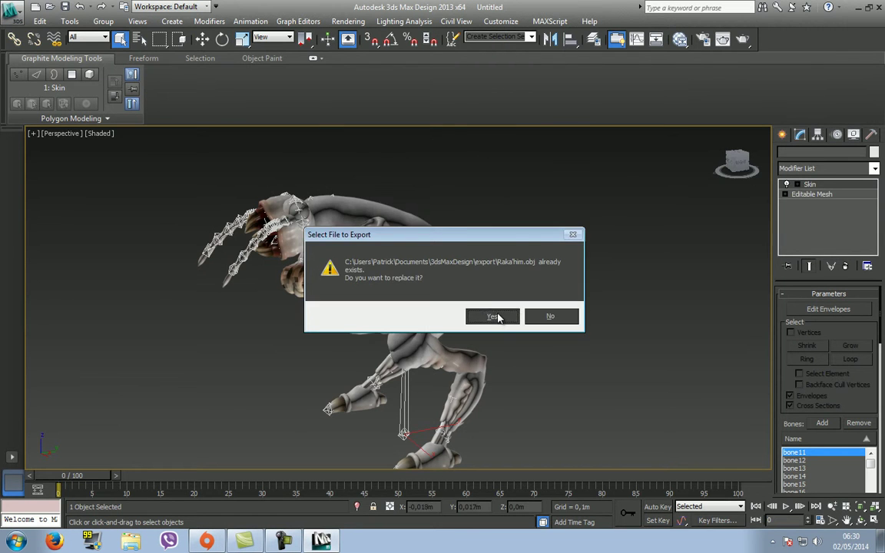
{"action": "left_click", "coordinate": [494, 317]}
- Set the OBJ export preset to <NONE>, run the export and close the export statistics
{"action": "left_click", "coordinate": [453, 345]}
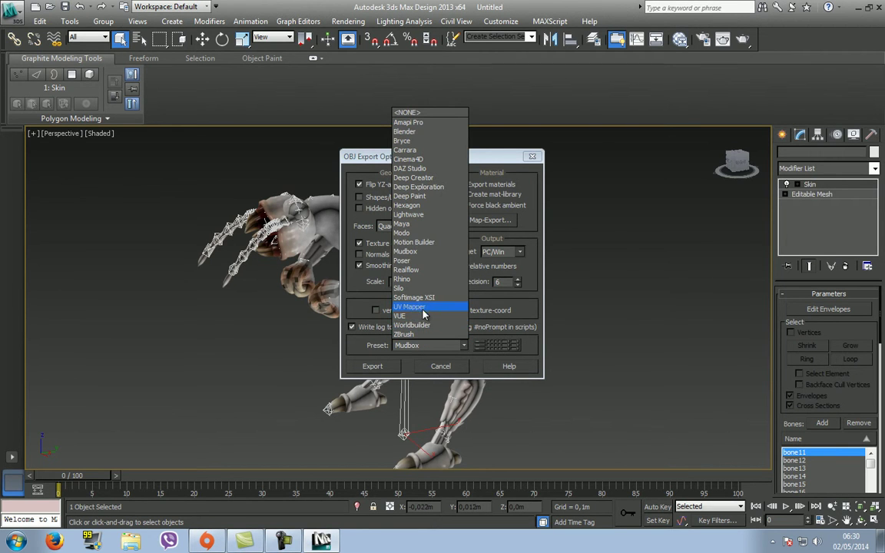
{"action": "left_click", "coordinate": [399, 114]}
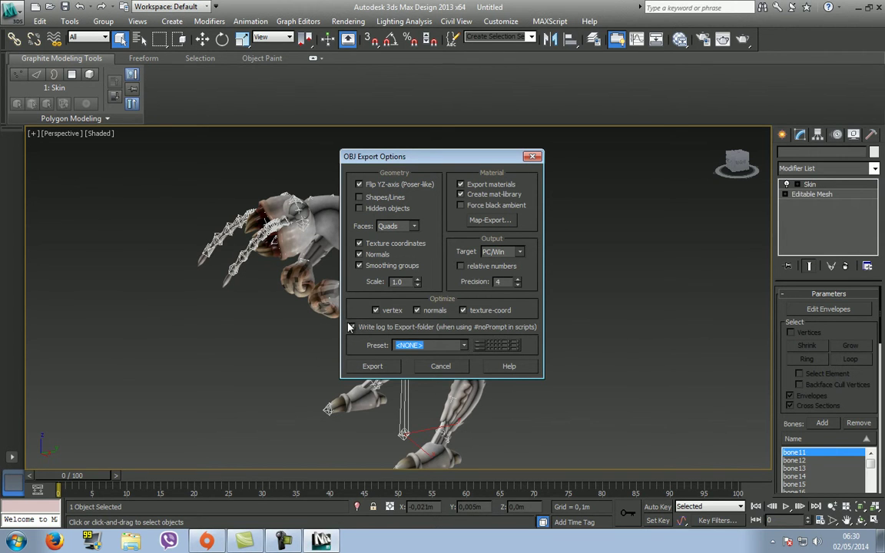
{"action": "left_click", "coordinate": [394, 368]}
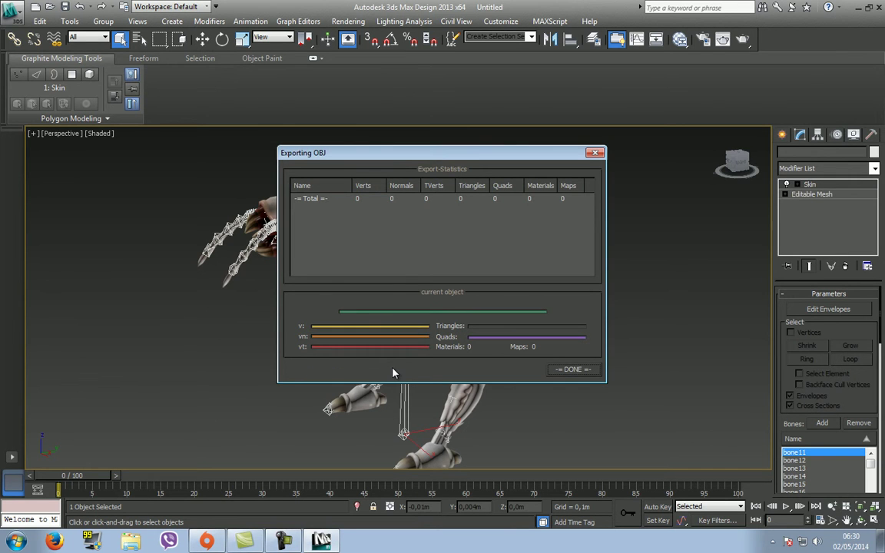
{"action": "left_click", "coordinate": [573, 369]}
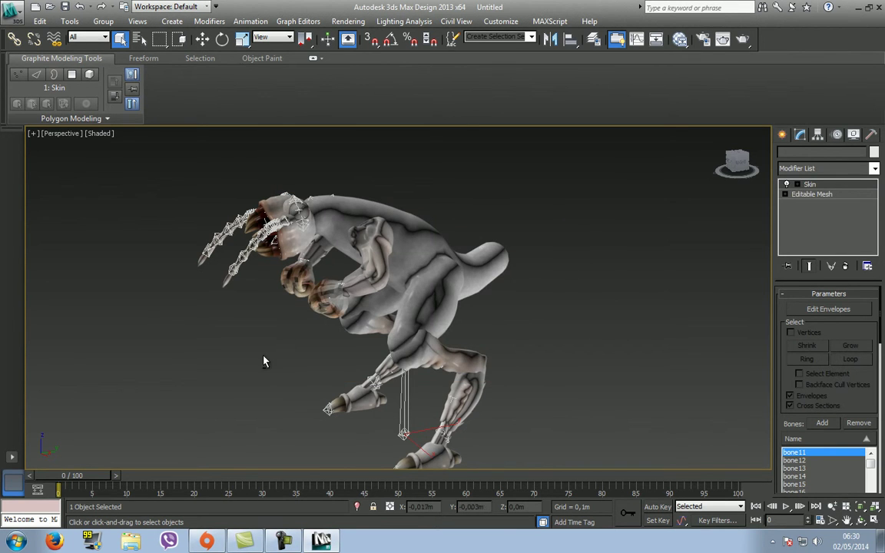
- Close 3ds Max Design without saving the scene changes
{"action": "left_click_drag", "start_coordinate": [261, 356], "coordinate": [350, 321]}
{"action": "middle_click_drag", "start_coordinate": [350, 321], "coordinate": [270, 338], "text": "alt"}
{"action": "left_click", "coordinate": [880, 8]}
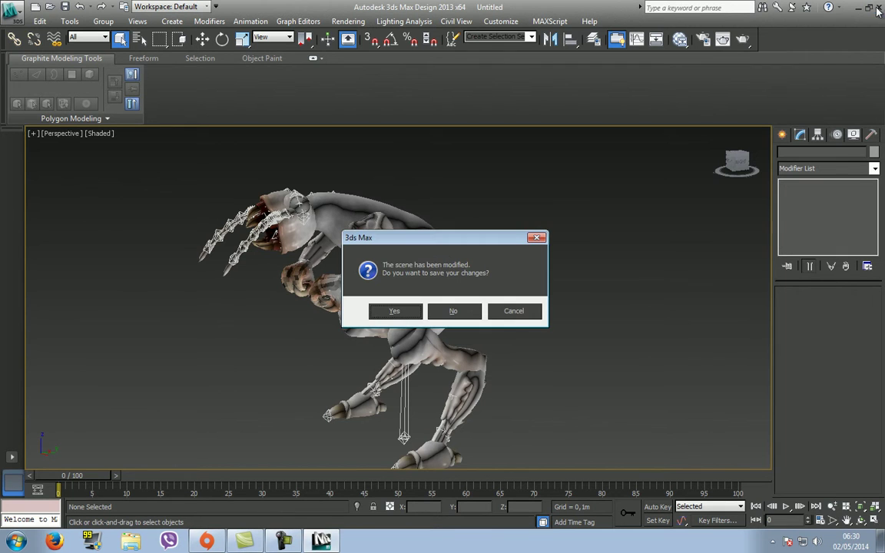
{"action": "left_click", "coordinate": [452, 311]}
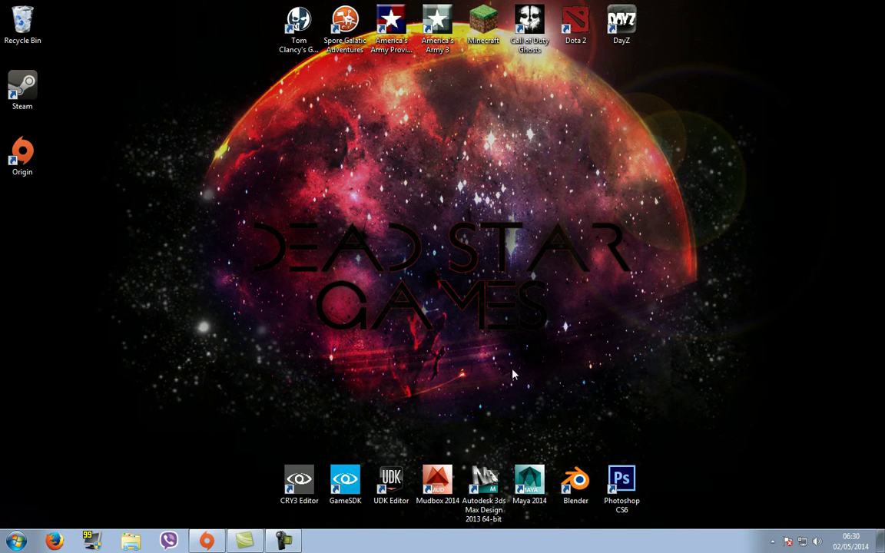
- Start Mudbox 2014, dismiss the What's New highlight settings and begin opening a file
{"action": "double_click", "coordinate": [435, 481]}
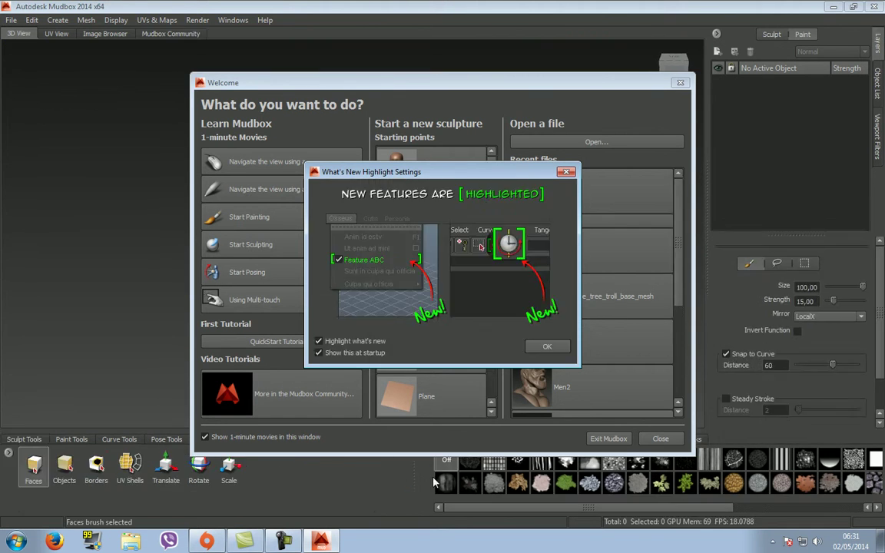
{"action": "left_click", "coordinate": [565, 173]}
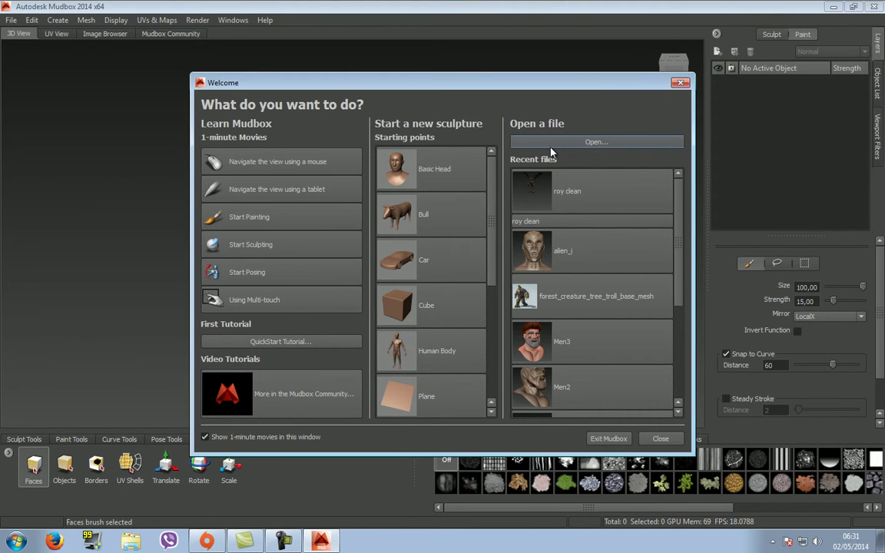
{"action": "left_click", "coordinate": [548, 148]}
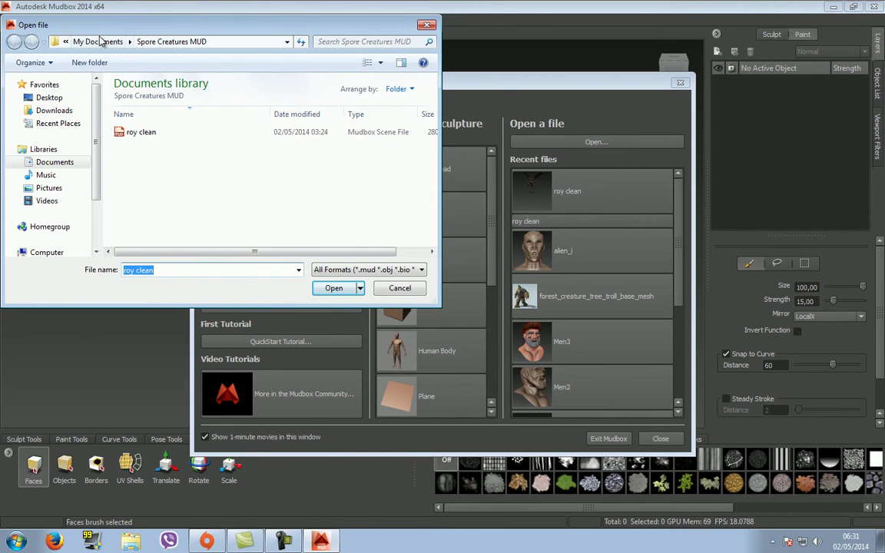
- Open the exported Raka'him OBJ from the export folder in My Documents\3dsMaxDesign, keeping all meshes despite the detected problems
{"action": "left_click", "coordinate": [98, 44]}
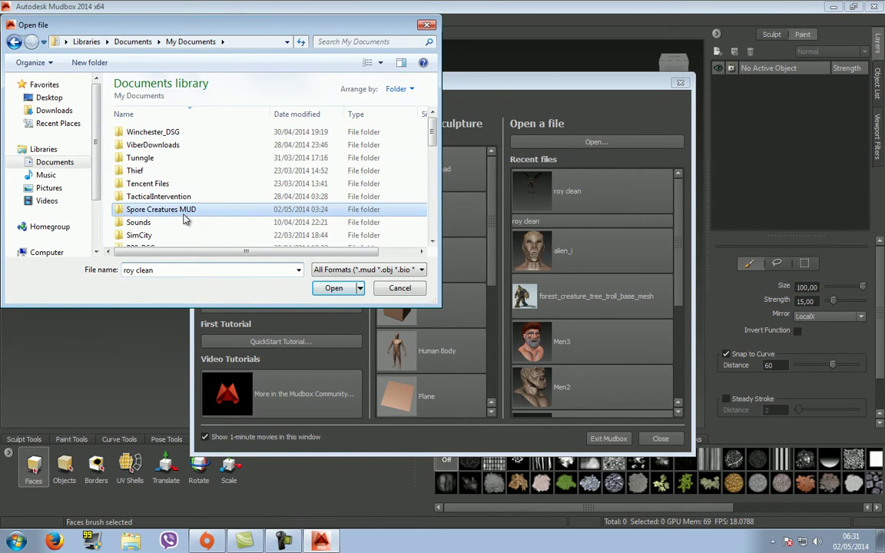
{"action": "scroll", "coordinate": [173, 223], "scroll_direction": "down", "scroll_amount": 3}
{"action": "scroll", "coordinate": [166, 227], "scroll_direction": "down", "scroll_amount": 8}
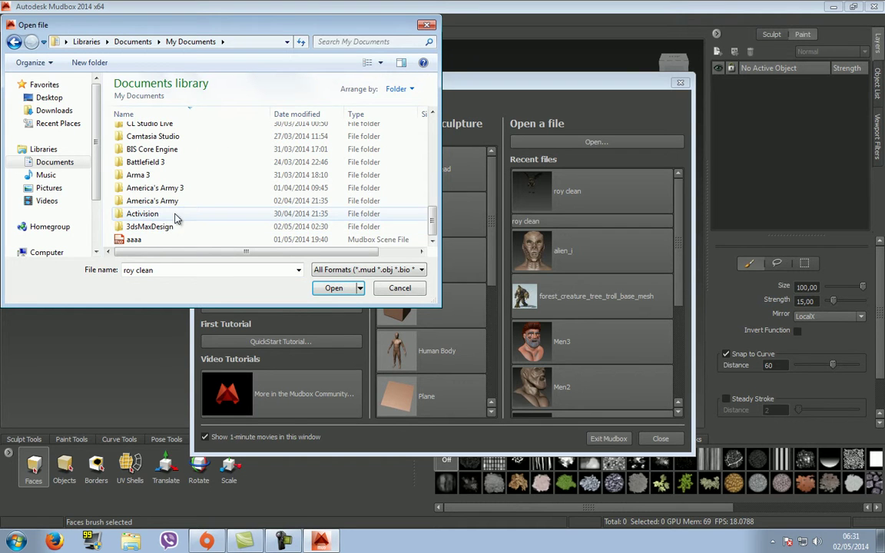
{"action": "double_click", "coordinate": [146, 227]}
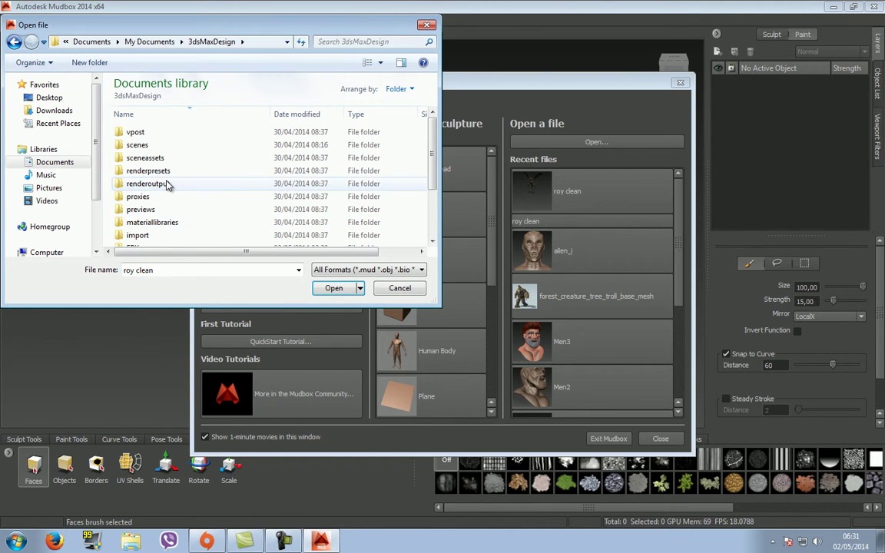
{"action": "scroll", "coordinate": [162, 186], "scroll_direction": "down", "scroll_amount": 2}
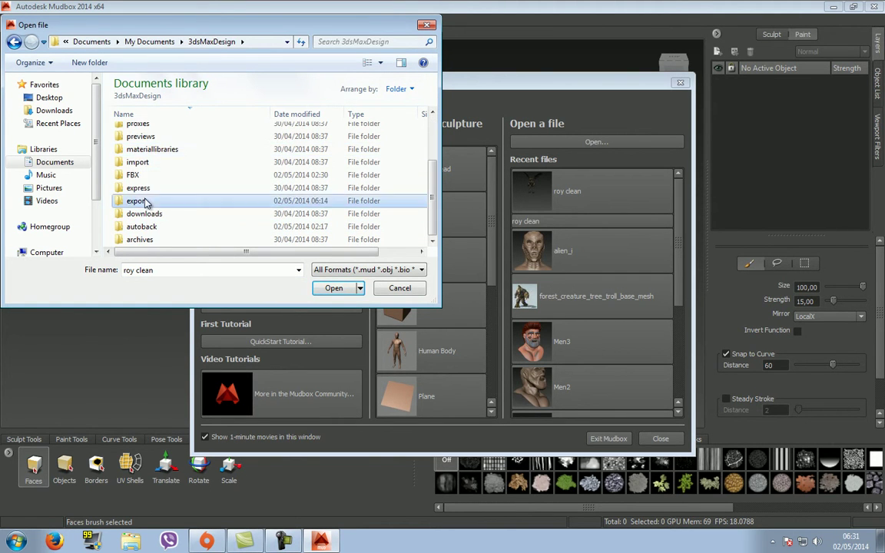
{"action": "double_click", "coordinate": [140, 201]}
{"action": "left_click", "coordinate": [163, 147]}
{"action": "double_click", "coordinate": [164, 146]}
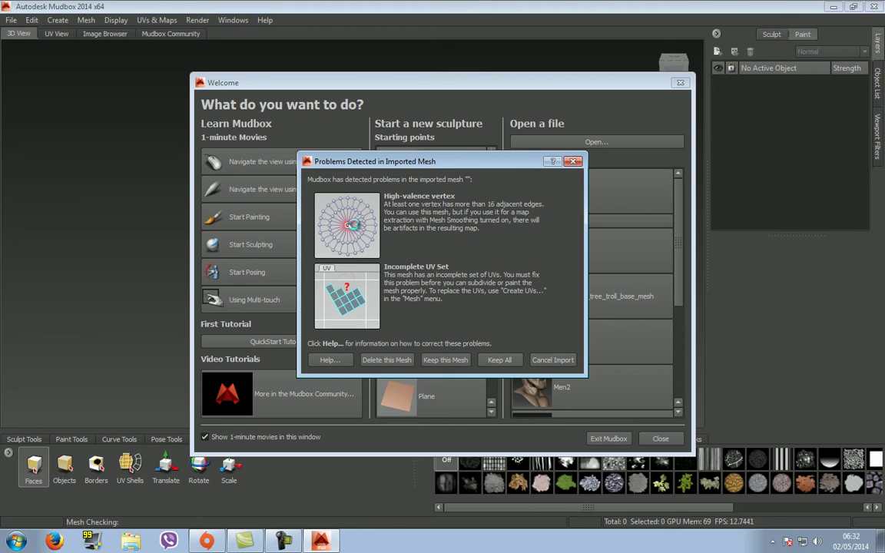
{"action": "left_click", "coordinate": [495, 361]}
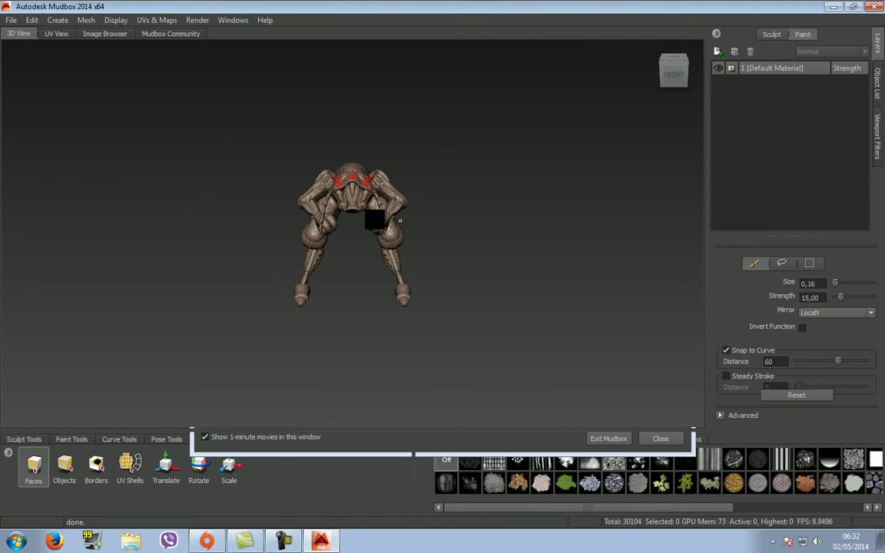
- Examine the imported creature's mesh from the front, the side and close to the head
{"action": "left_click_drag", "start_coordinate": [500, 191], "coordinate": [348, 179], "text": "alt"}
{"action": "scroll", "coordinate": [348, 178], "scroll_direction": "up", "scroll_amount": 8}
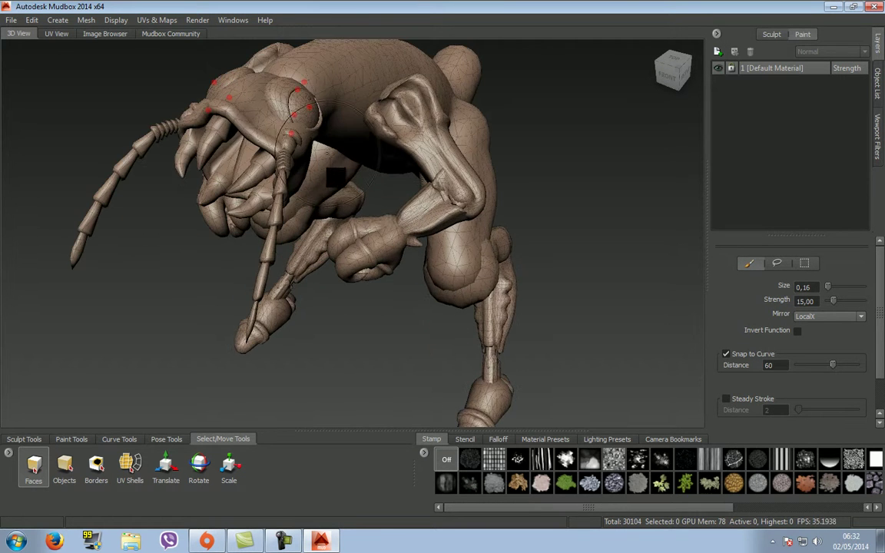
{"action": "scroll", "coordinate": [364, 157], "scroll_direction": "up", "scroll_amount": 3}
{"action": "scroll", "coordinate": [394, 172], "scroll_direction": "down", "scroll_amount": 3}
{"action": "mouse_move", "coordinate": [392, 166]}
{"action": "left_mouse_down", "text": "alt"}
{"action": "mouse_move", "coordinate": [384, 173]}
{"action": "mouse_move", "coordinate": [367, 159]}
{"action": "mouse_move", "coordinate": [336, 173]}
{"action": "left_mouse_up", "text": "alt"}
{"action": "scroll", "coordinate": [365, 157], "scroll_direction": "down", "scroll_amount": 2}
{"action": "left_click_drag", "start_coordinate": [233, 174], "coordinate": [286, 213], "text": "alt"}
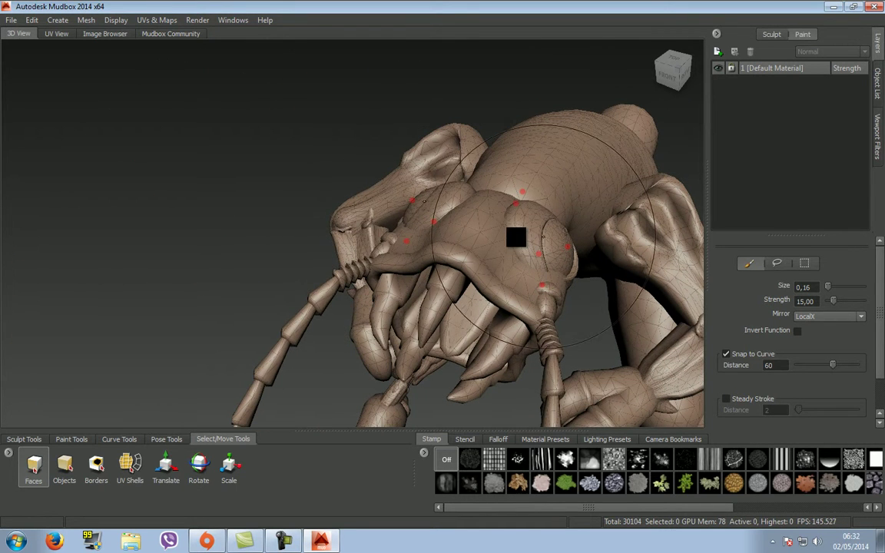
{"action": "right_click_drag", "start_coordinate": [484, 242], "coordinate": [558, 259], "text": "alt"}
{"action": "left_click_drag", "start_coordinate": [559, 260], "coordinate": [559, 237], "text": "alt"}
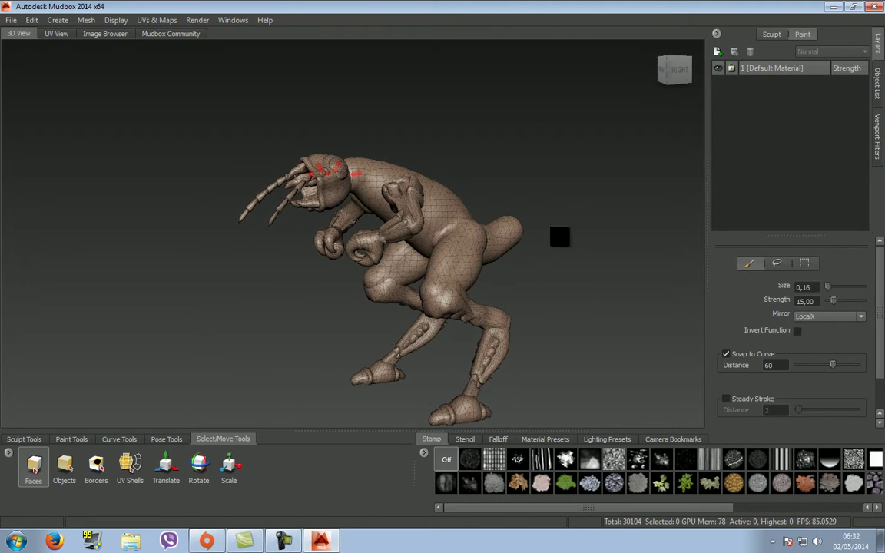
- Set the Faces selection brush size to 1,80
{"action": "left_click", "coordinate": [816, 286]}
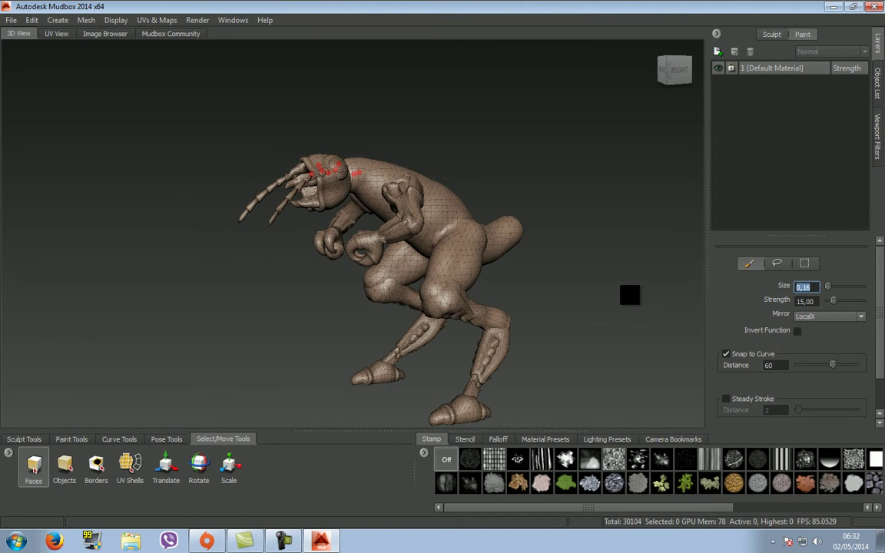
{"action": "left_click", "coordinate": [830, 288]}
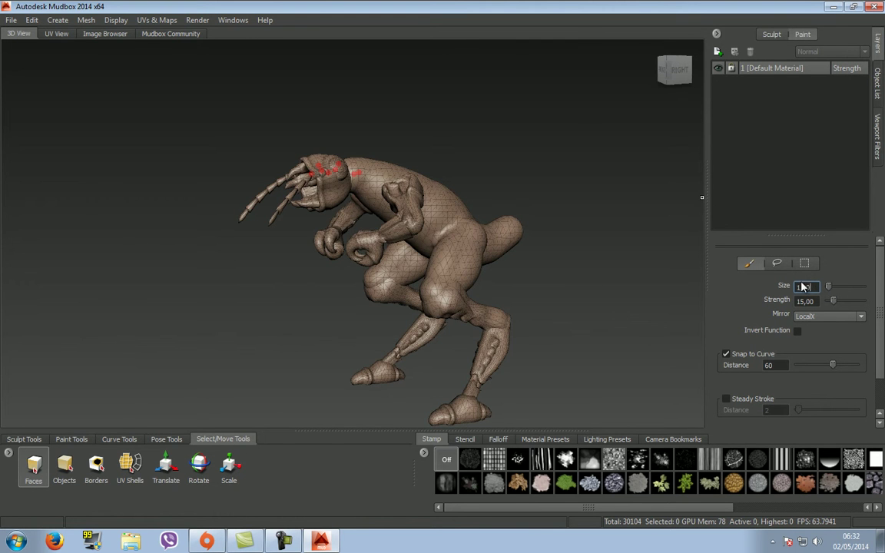
{"action": "scroll", "coordinate": [376, 229], "scroll_direction": "down", "scroll_amount": 5}
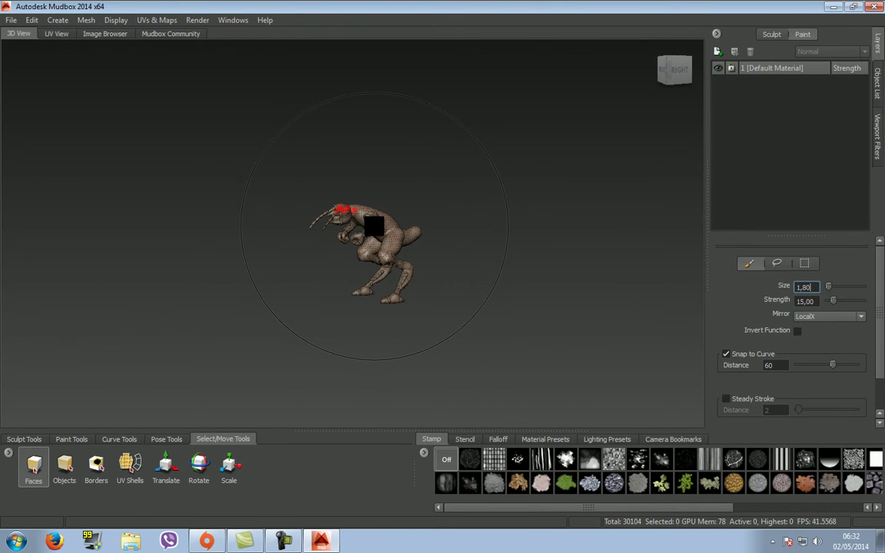
{"action": "scroll", "coordinate": [376, 225], "scroll_direction": "up", "scroll_amount": 1}
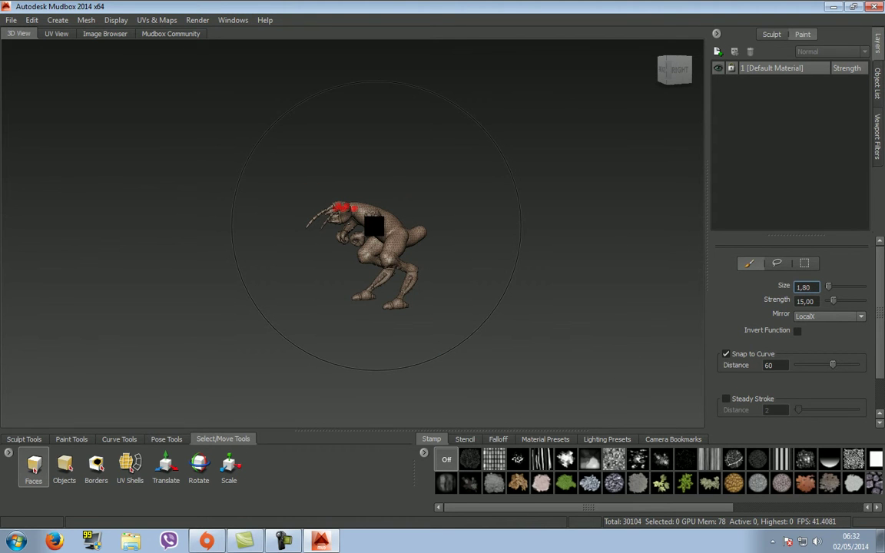
- Scale the creature to 700 on all three axes with the Scale tool
{"action": "left_click", "coordinate": [229, 465]}
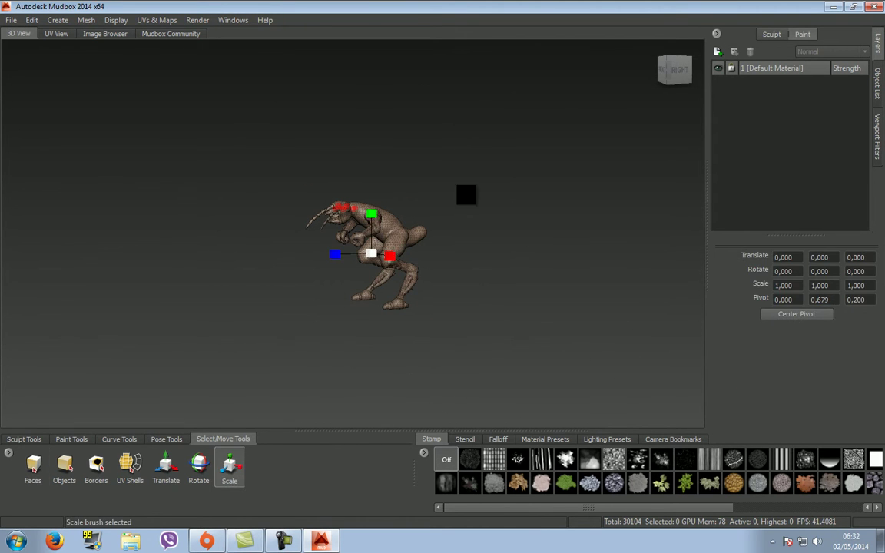
{"action": "left_click", "coordinate": [797, 285]}
{"action": "type", "text": "700"}
{"action": "key", "text": "Tab"}
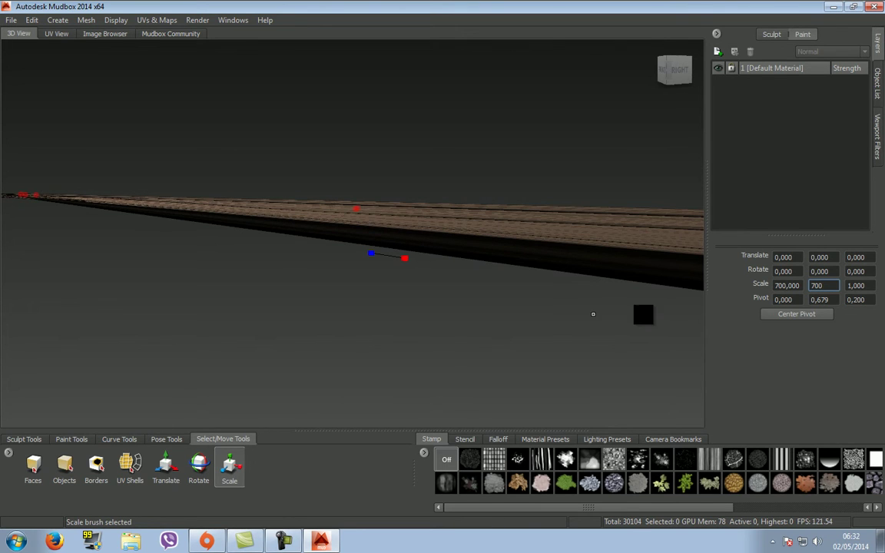
{"action": "key", "text": "Tab"}
{"action": "type", "text": "70"}
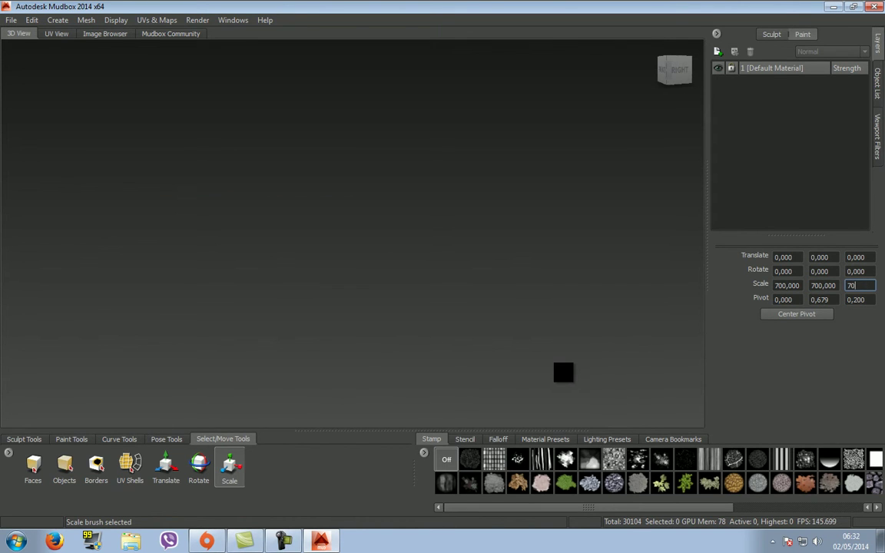
{"action": "type", "text": "0"}
{"action": "key", "text": "Return"}
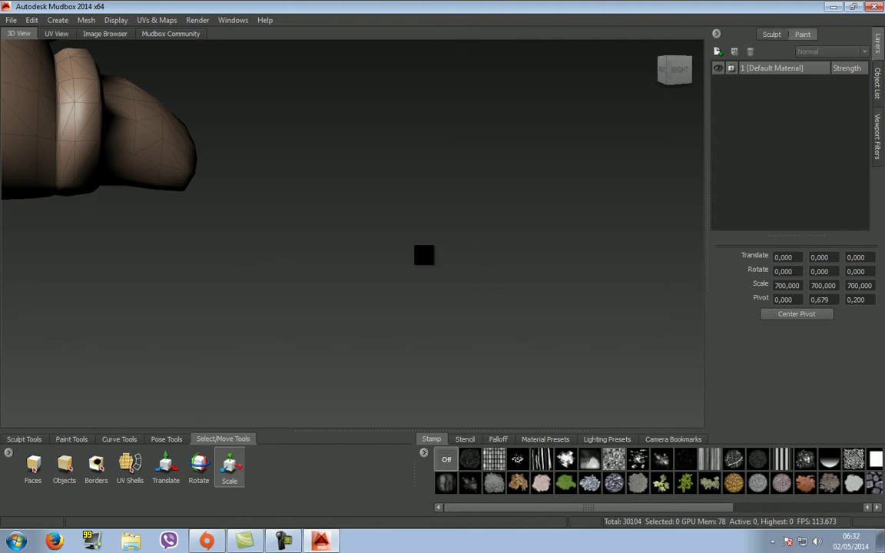
- Activate the Sculpt brush at size 100 and hide the creature's wireframe
{"action": "left_click_drag", "start_coordinate": [409, 217], "coordinate": [455, 4], "text": "alt"}
{"action": "right_click_drag", "start_coordinate": [454, 4], "coordinate": [385, 110], "text": "alt"}
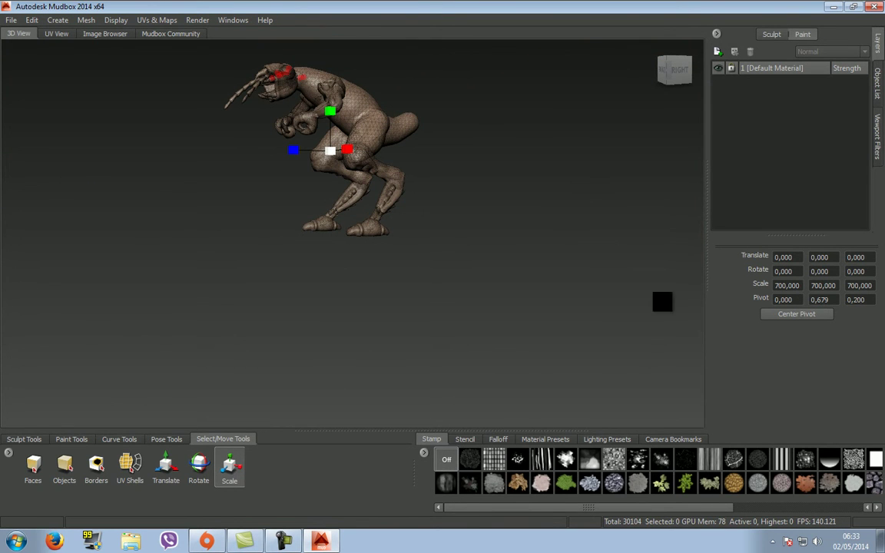
{"action": "left_click", "coordinate": [24, 438]}
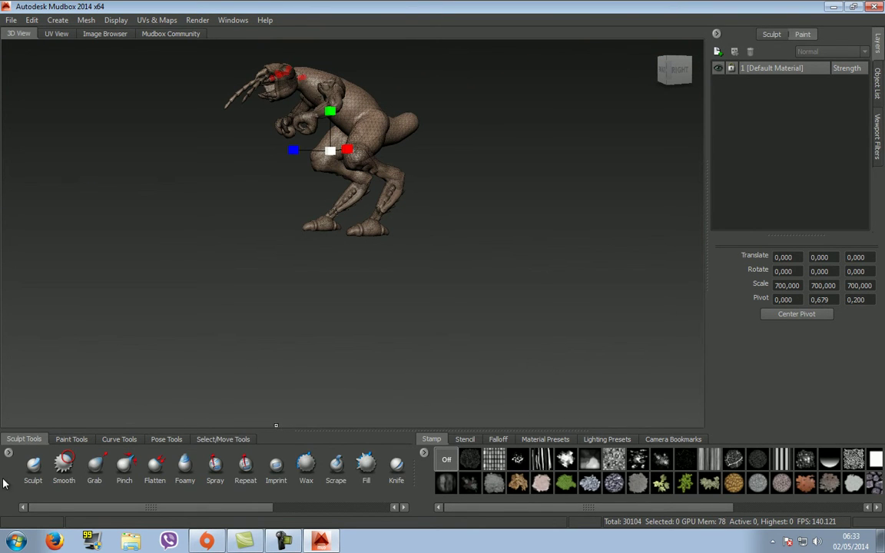
{"action": "left_click", "coordinate": [34, 464]}
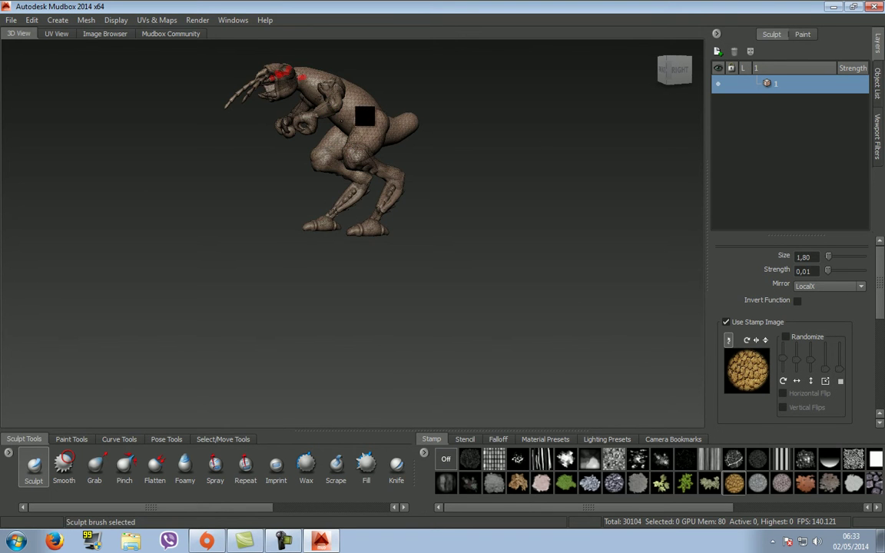
{"action": "scroll", "coordinate": [351, 100], "scroll_direction": "up", "scroll_amount": 3}
{"action": "scroll", "coordinate": [476, 180], "scroll_direction": "up", "scroll_amount": 2}
{"action": "left_click_drag", "start_coordinate": [498, 136], "coordinate": [370, 127], "text": "alt"}
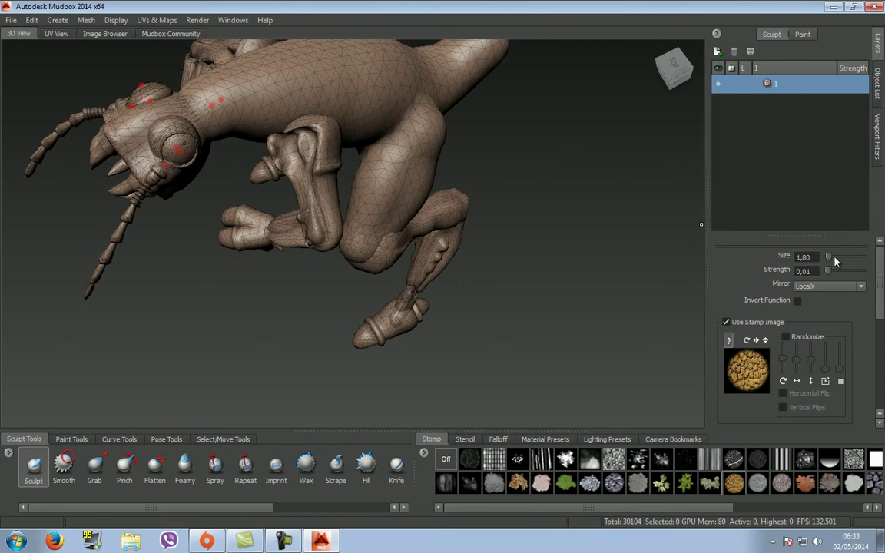
{"action": "left_click_drag", "start_coordinate": [829, 257], "coordinate": [850, 259]}
{"action": "left_click_drag", "start_coordinate": [644, 231], "coordinate": [331, 225], "text": "alt"}
{"action": "key", "text": "shift+w"}
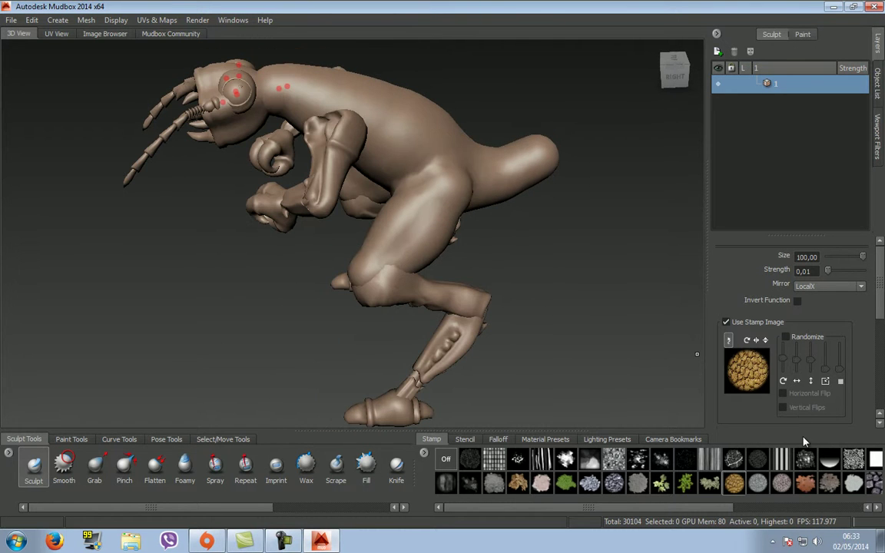
- Choose the Wax brush with a falloff curve, setting its size to 42,10 and its strength to 5,30
{"action": "left_click", "coordinate": [307, 466]}
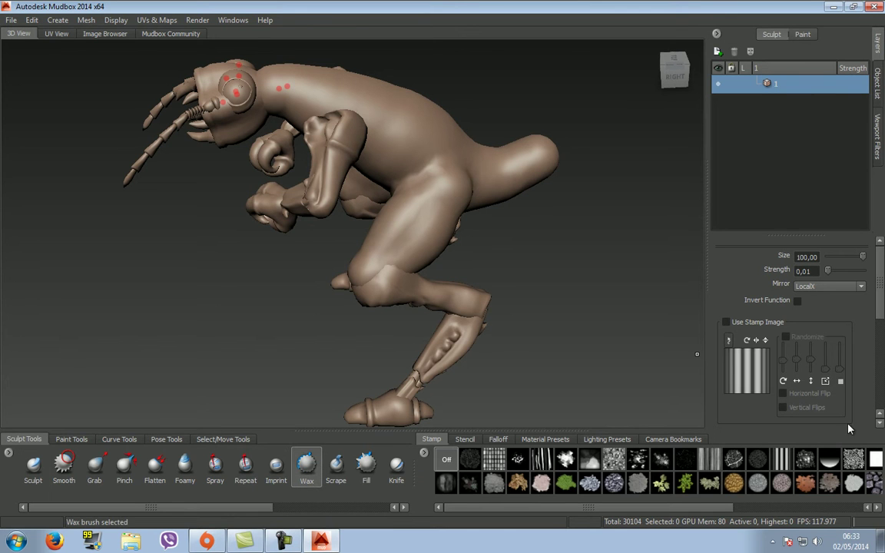
{"action": "left_click", "coordinate": [499, 441]}
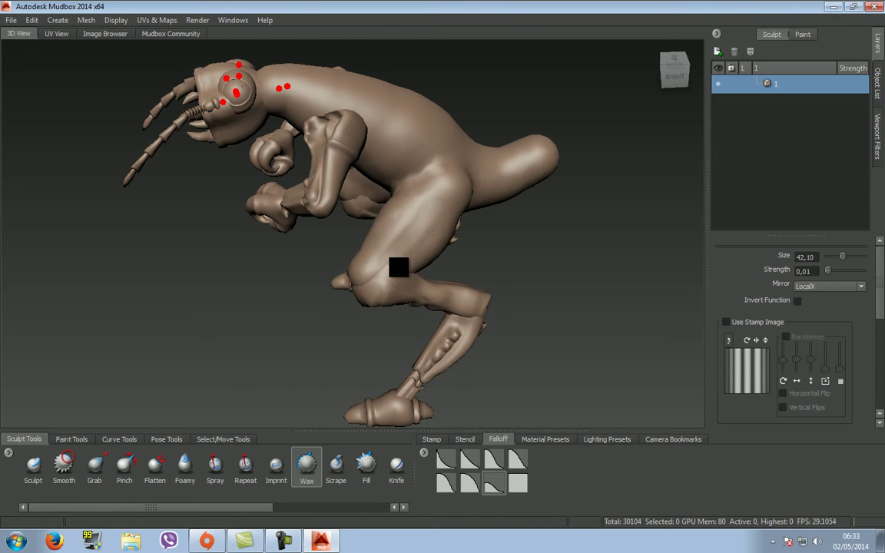
{"action": "left_click_drag", "start_coordinate": [836, 284], "coordinate": [609, 244]}
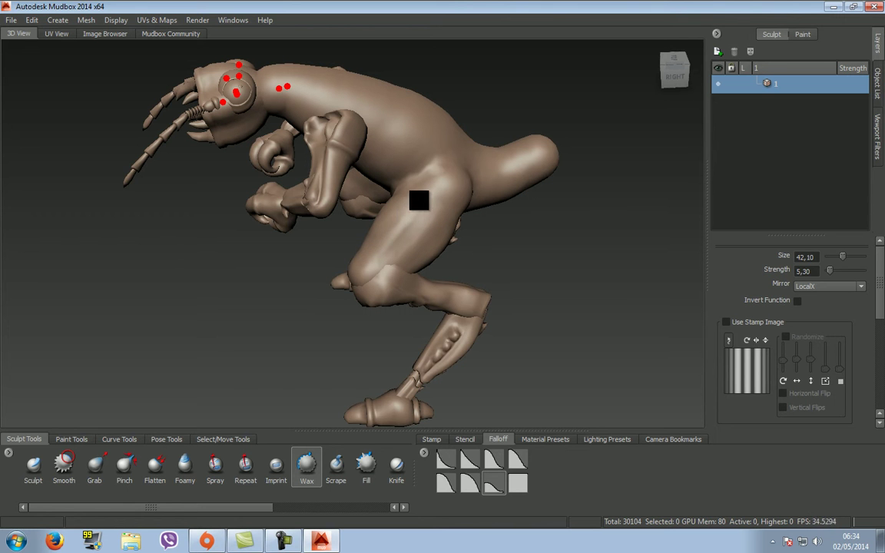
- Subdivide the creature's mesh by one level for sculpting with the Wax brush
{"action": "mouse_move", "coordinate": [509, 261]}
{"action": "left_mouse_down", "text": "alt"}
{"action": "mouse_move", "coordinate": [568, 233]}
{"action": "mouse_move", "coordinate": [547, 213]}
{"action": "mouse_move", "coordinate": [474, 259]}
{"action": "mouse_move", "coordinate": [514, 239]}
{"action": "mouse_move", "coordinate": [499, 268]}
{"action": "left_mouse_up", "text": "alt"}
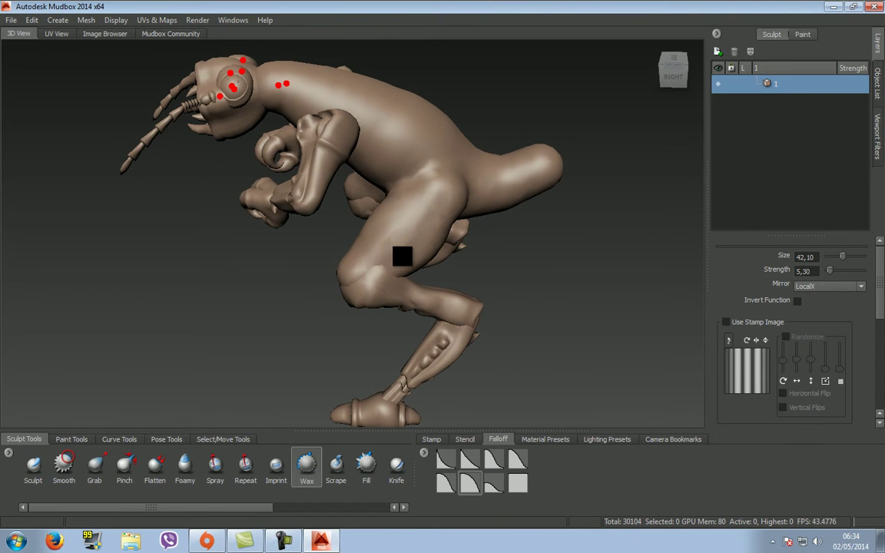
{"action": "left_click_drag", "start_coordinate": [479, 239], "coordinate": [564, 263], "text": "alt"}
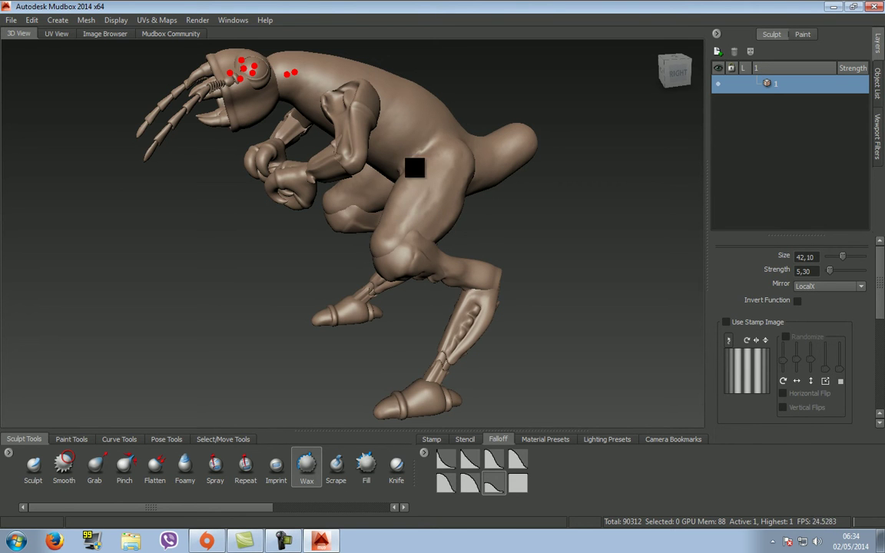
{"action": "left_click_drag", "start_coordinate": [464, 166], "coordinate": [465, 204], "text": "alt"}
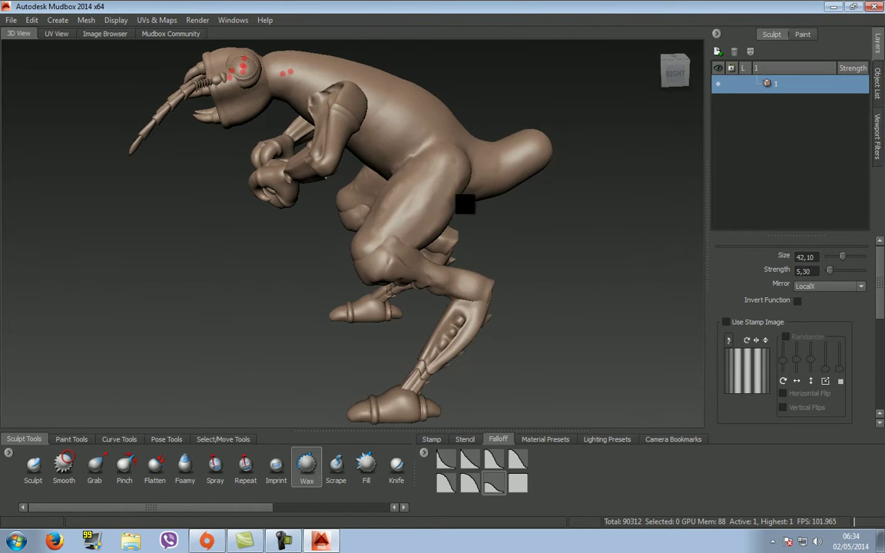
- Build up muscle around the creature's hip joints and upper thighs with mirrored Wax brush strokes
{"action": "left_click_drag", "start_coordinate": [400, 236], "coordinate": [456, 248], "text": "alt"}
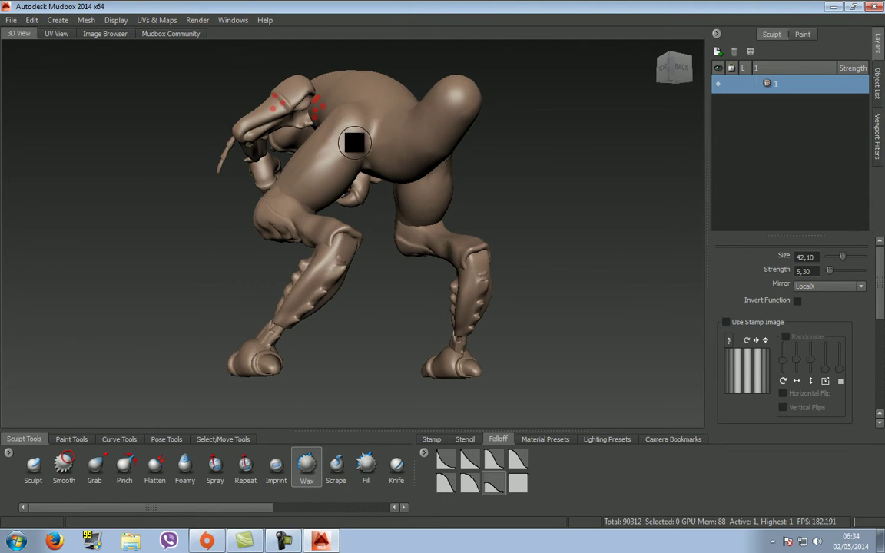
{"action": "left_click_drag", "start_coordinate": [535, 275], "coordinate": [701, 297], "text": "alt"}
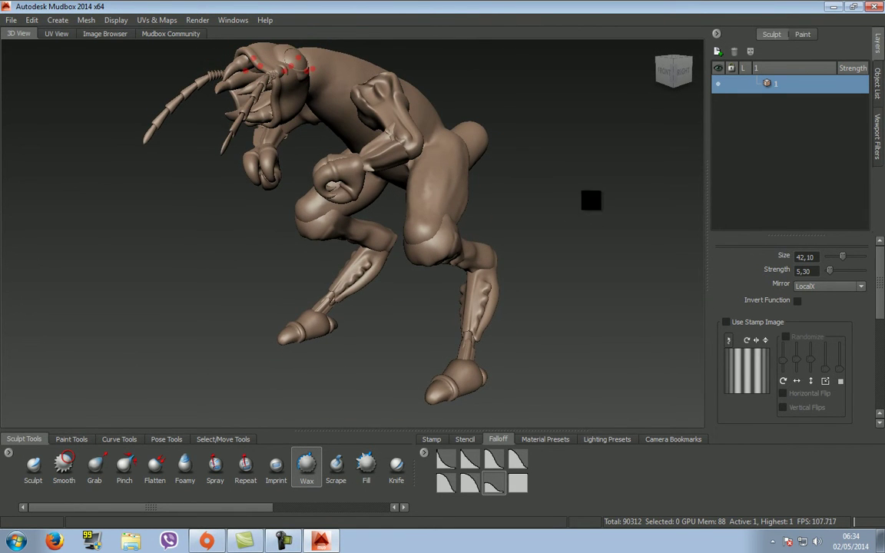
{"action": "left_click_drag", "start_coordinate": [540, 234], "coordinate": [468, 247], "text": "alt"}
{"action": "left_click_drag", "start_coordinate": [414, 239], "coordinate": [393, 242], "text": "alt"}
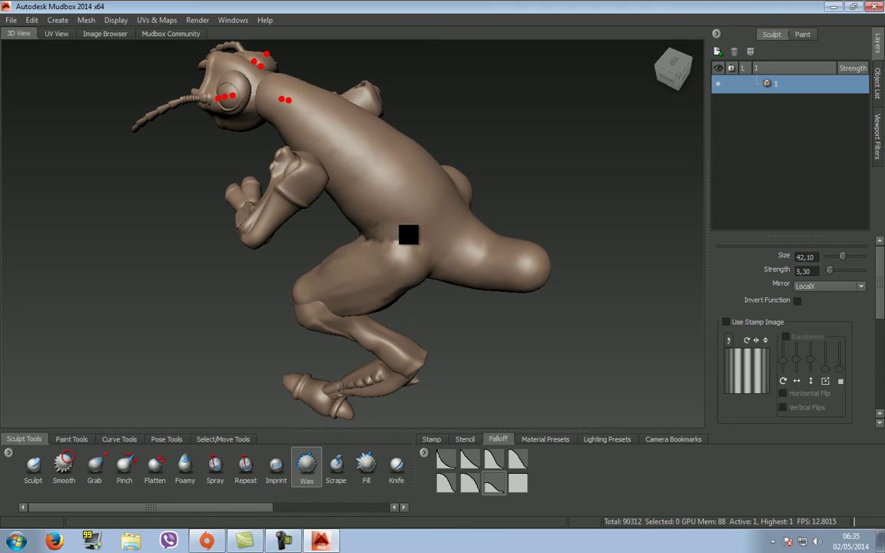
{"action": "left_click_drag", "start_coordinate": [428, 271], "coordinate": [494, 222], "text": "alt"}
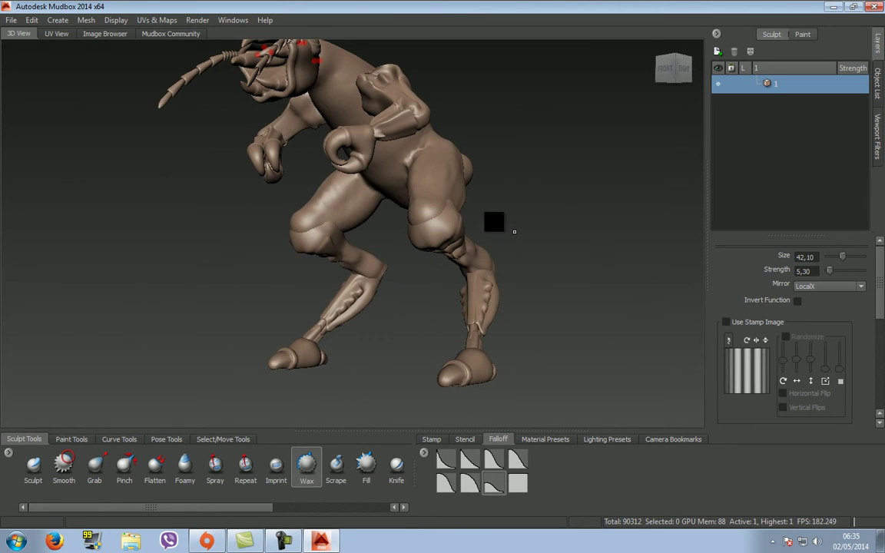
{"action": "left_click_drag", "start_coordinate": [405, 281], "coordinate": [501, 223], "text": "alt"}
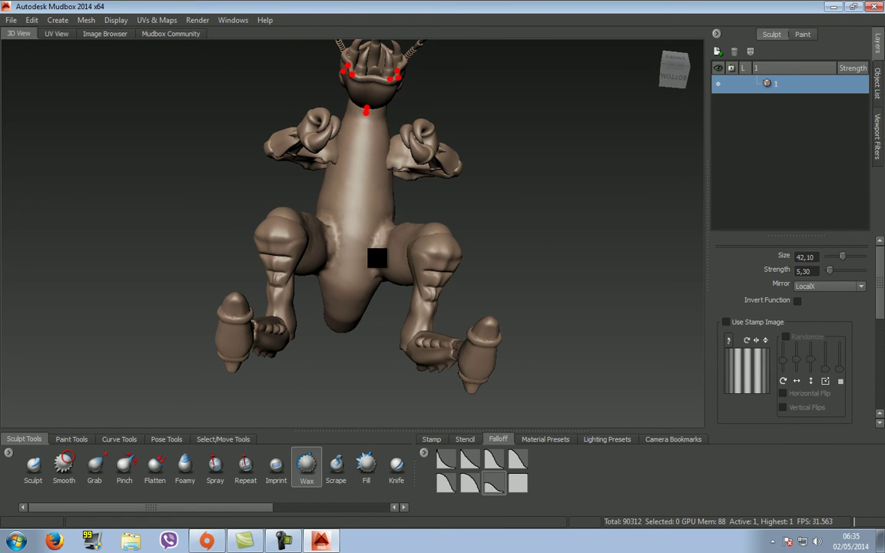